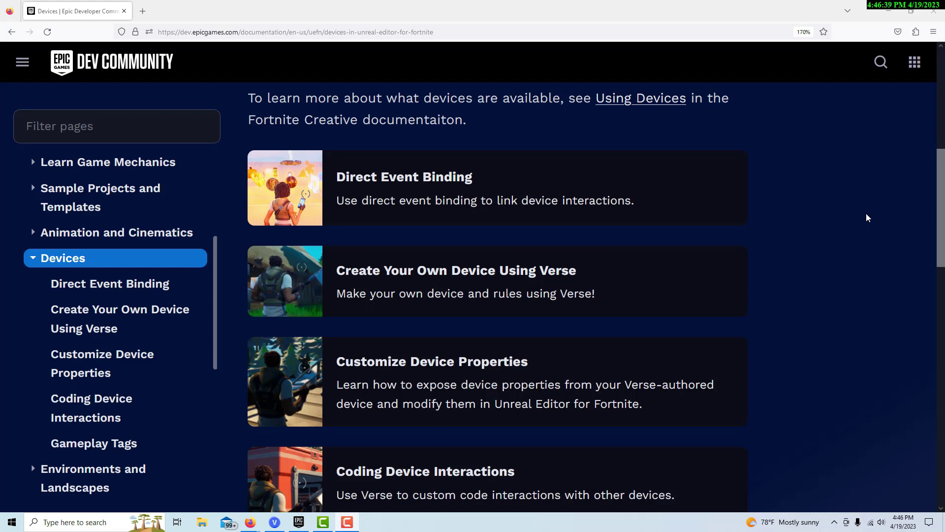
# Open the Direct Event Binding documentation page
pyautogui.click(447, 181)
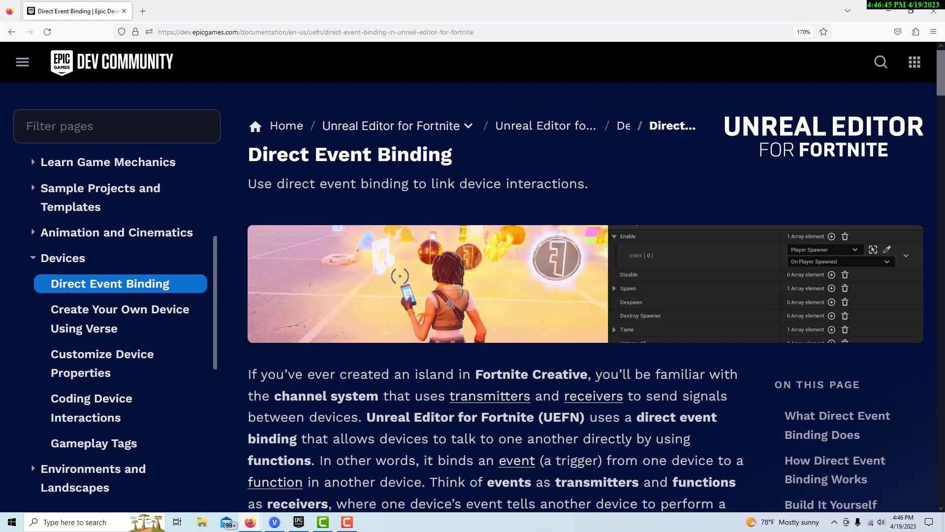
# Switch to the Epic Games Launcher, launch Unreal Editor for Fortnite from the library and dismiss its news window
pyautogui.click(299, 522)
pyautogui.click(43, 119)
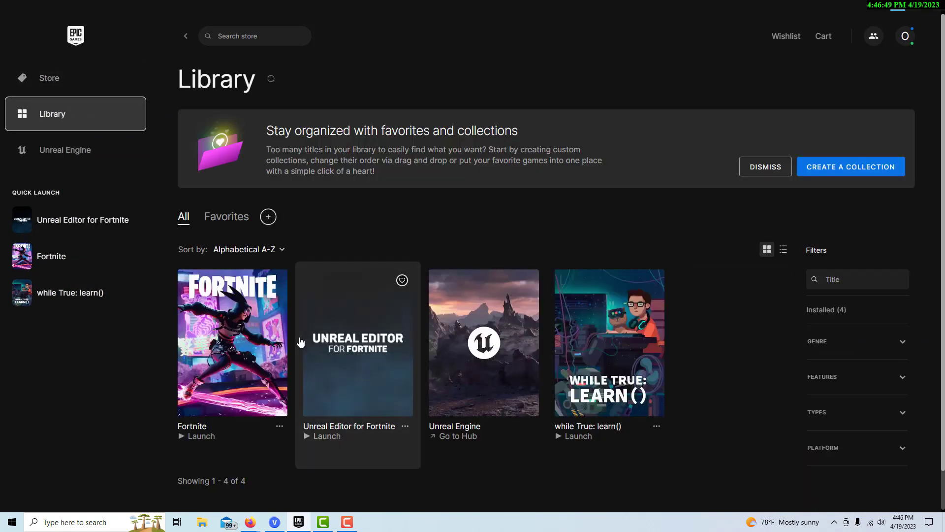
pyautogui.click(362, 347)
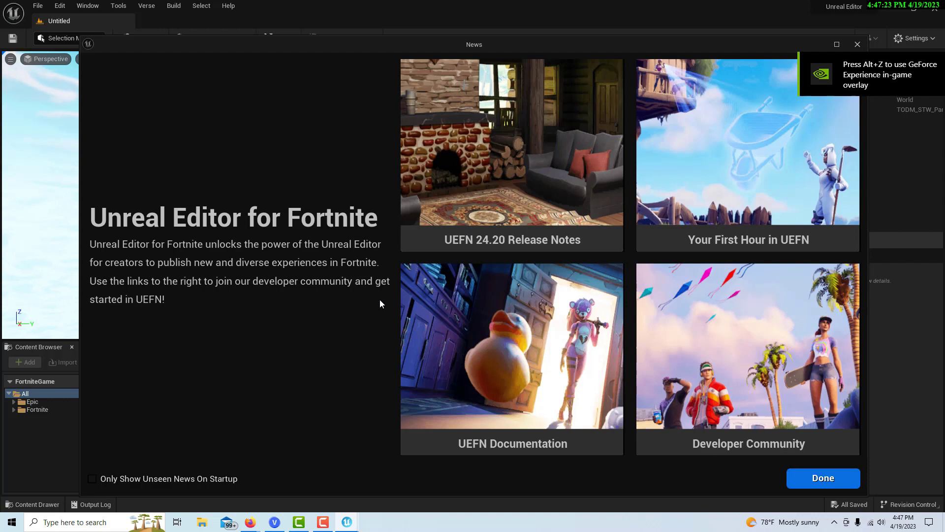
pyautogui.click(823, 478)
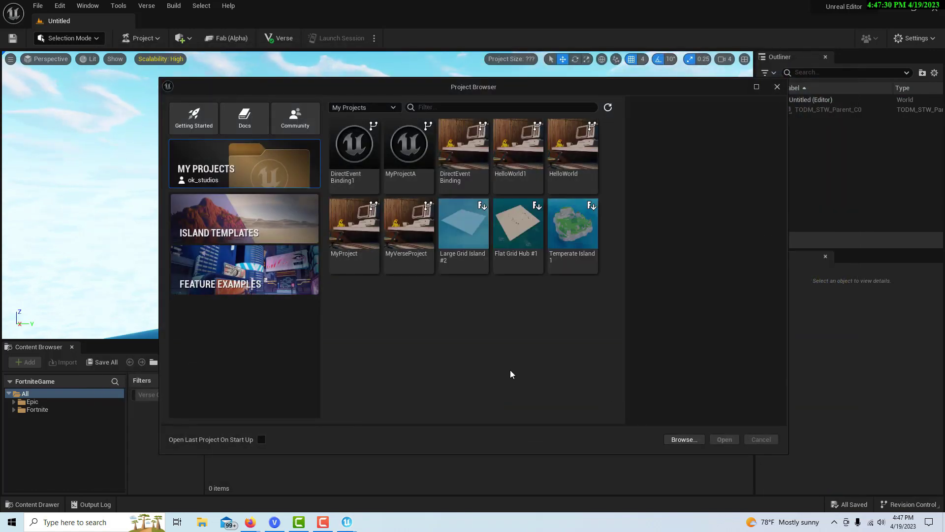
# Create a new project named Event from the Blank island template
pyautogui.click(240, 220)
pyautogui.scroll(-3, 481, 261)
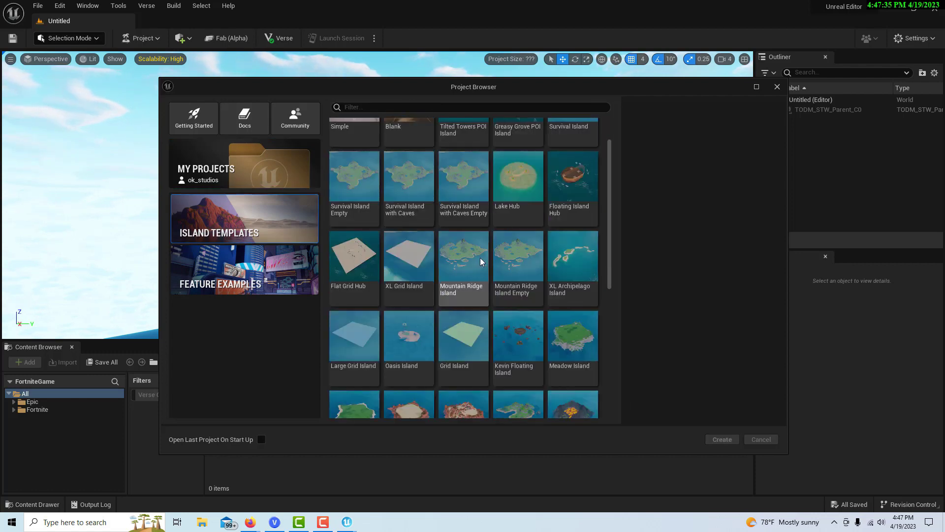
pyautogui.scroll(-6, 480, 264)
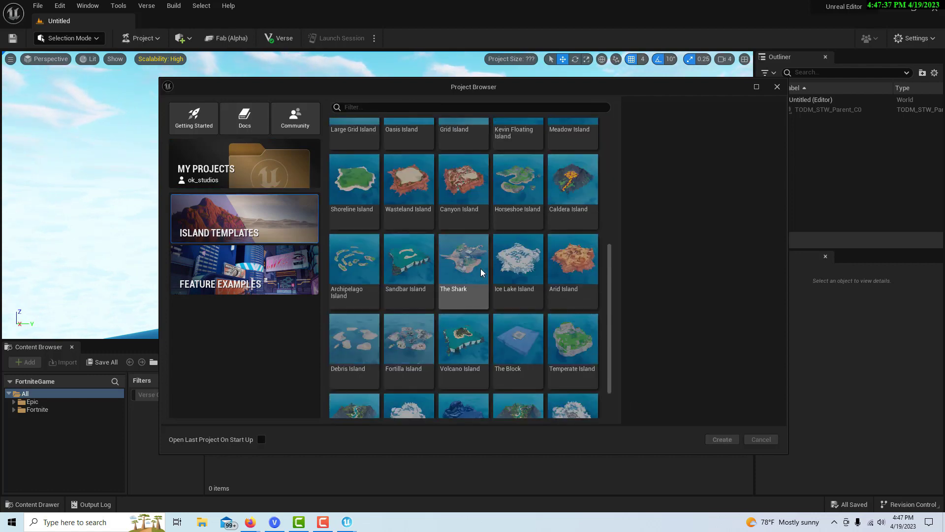
pyautogui.scroll(7, 480, 271)
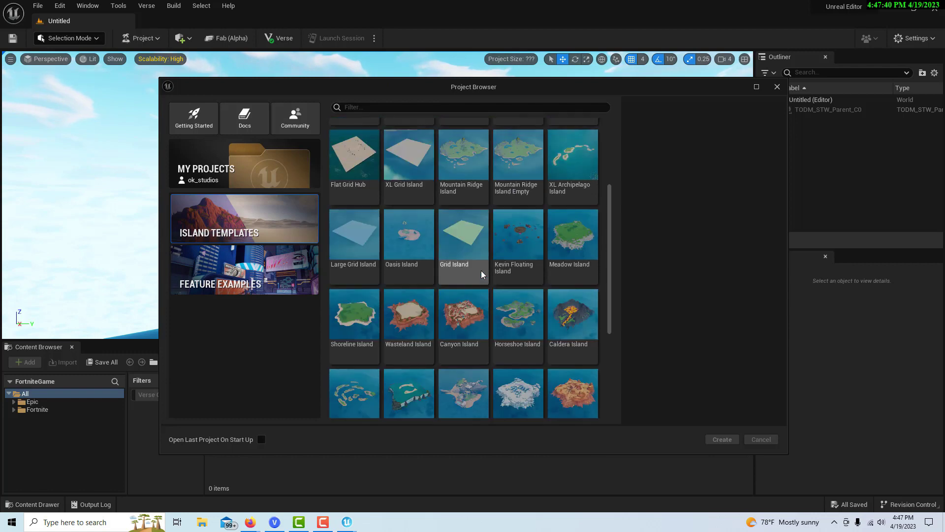
pyautogui.scroll(1, 481, 270)
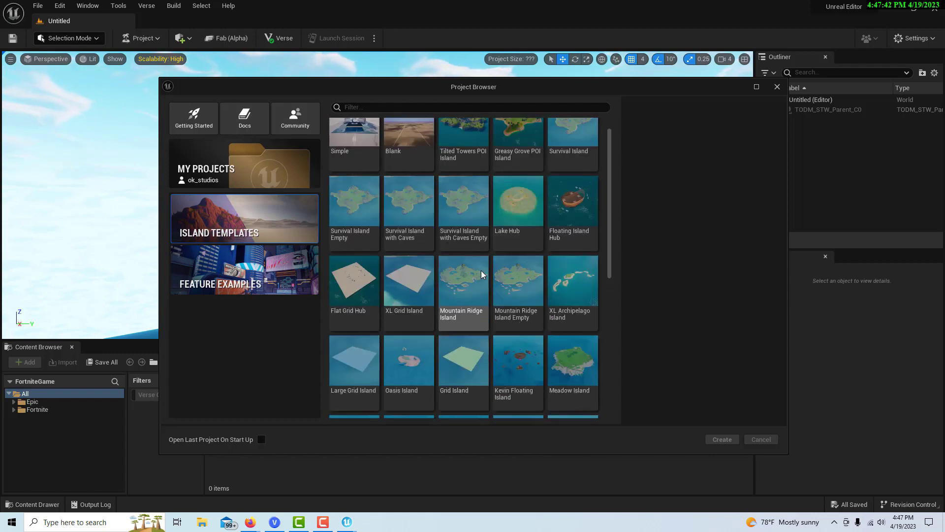
pyautogui.scroll(1, 350, 290)
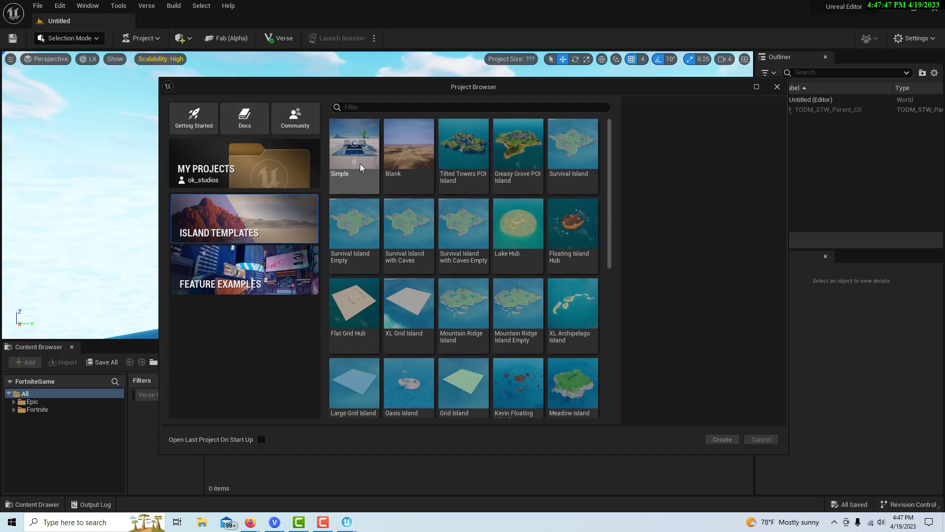
pyautogui.click(405, 158)
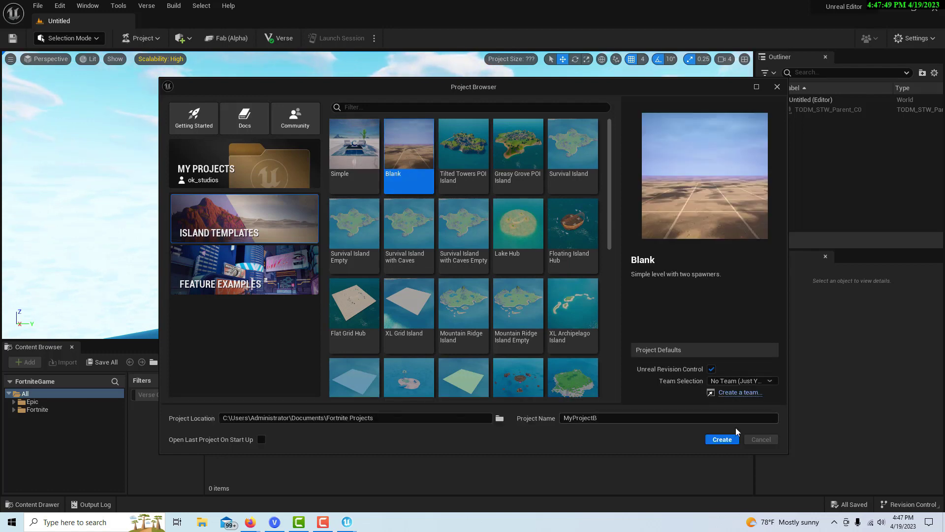
pyautogui.doubleClick(613, 419)
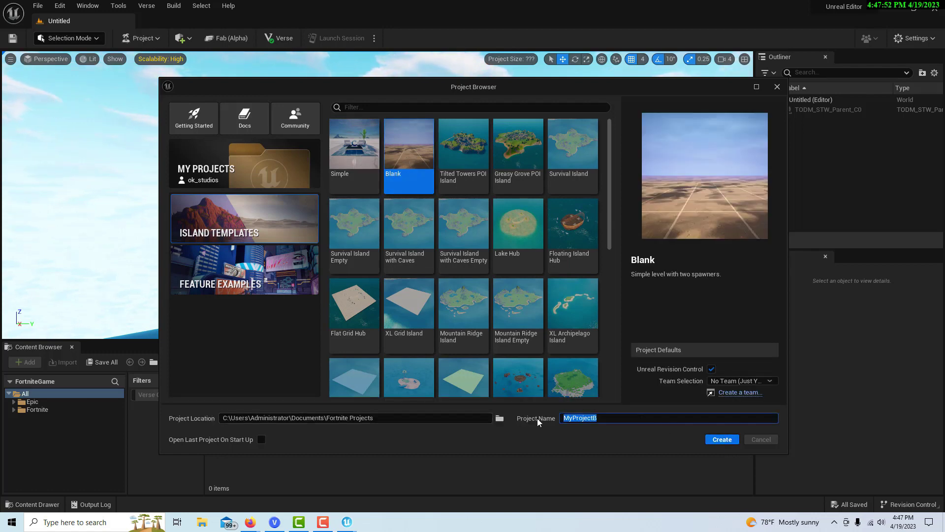
pyautogui.write('Event')
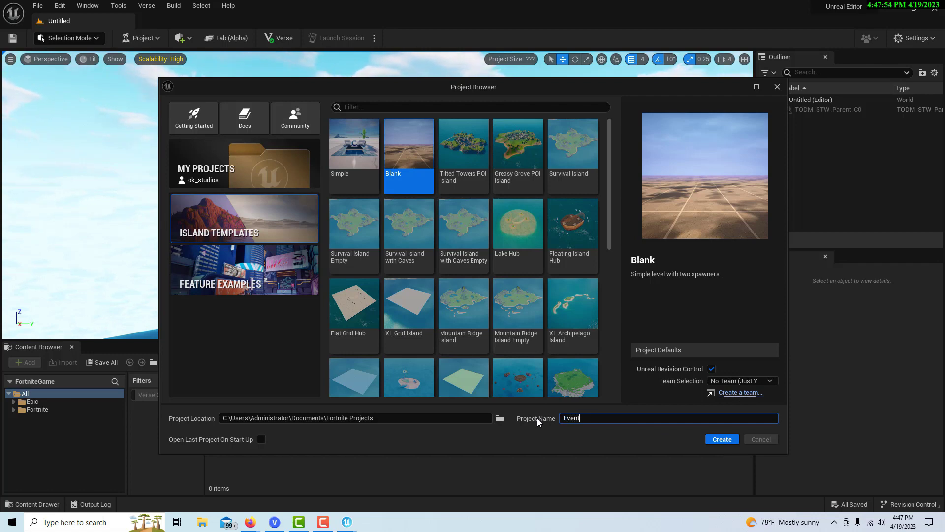
pyautogui.click(728, 442)
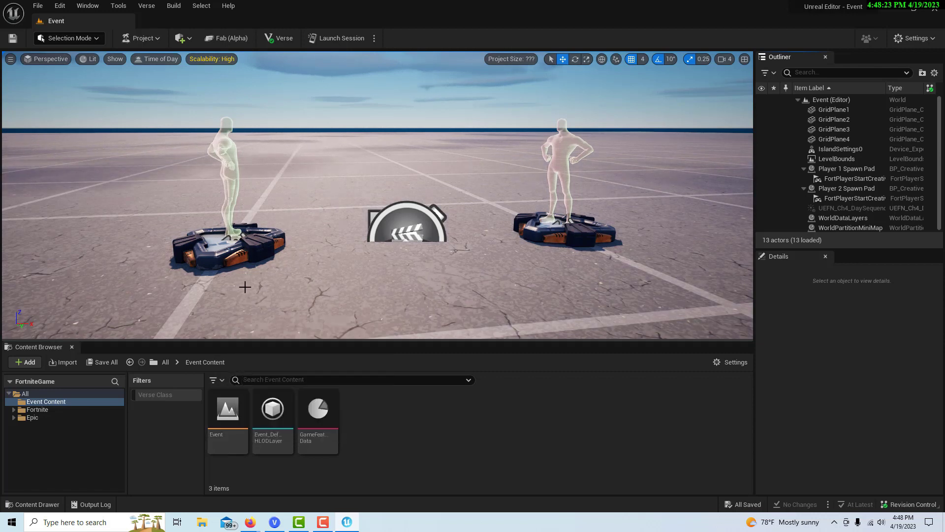
pyautogui.click(240, 254)
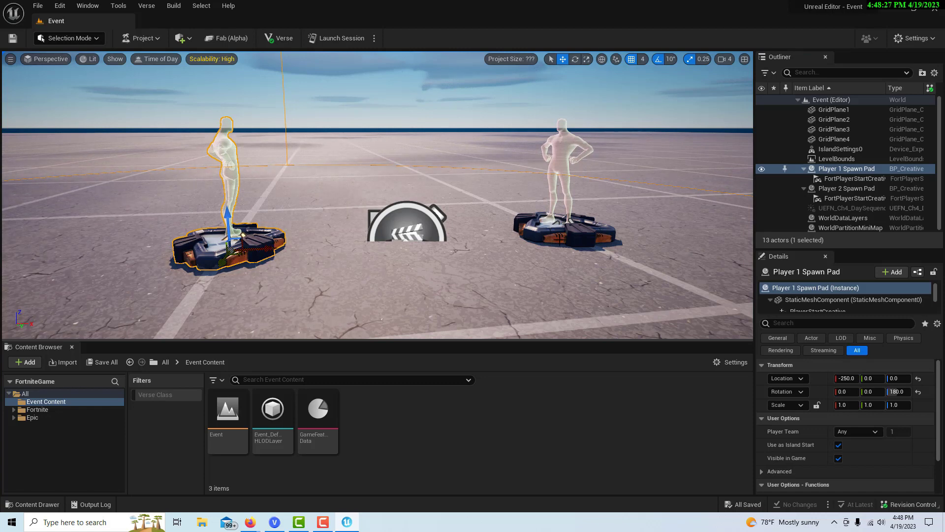
pyautogui.click(562, 239)
pyautogui.hotkey('ctrl', 'z')
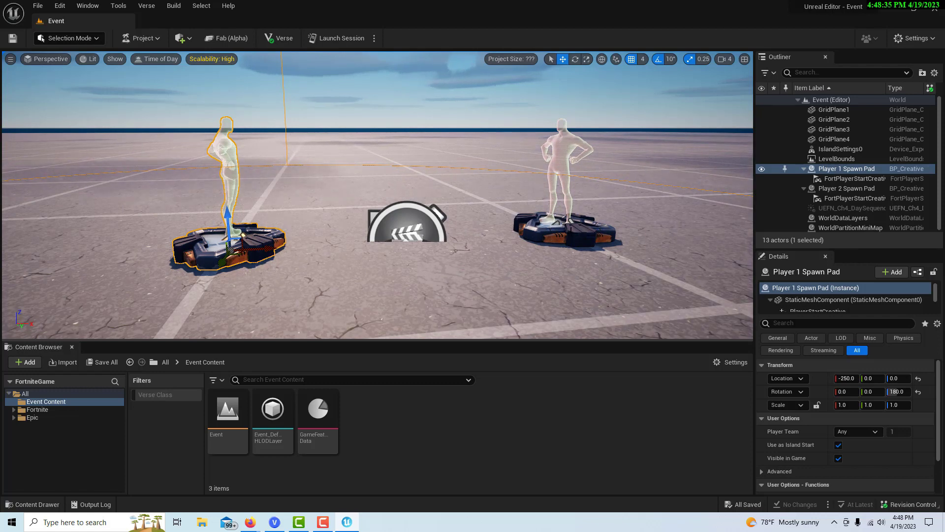
# Delete the Player 2 Spawn Pad from the level
pyautogui.click(836, 189)
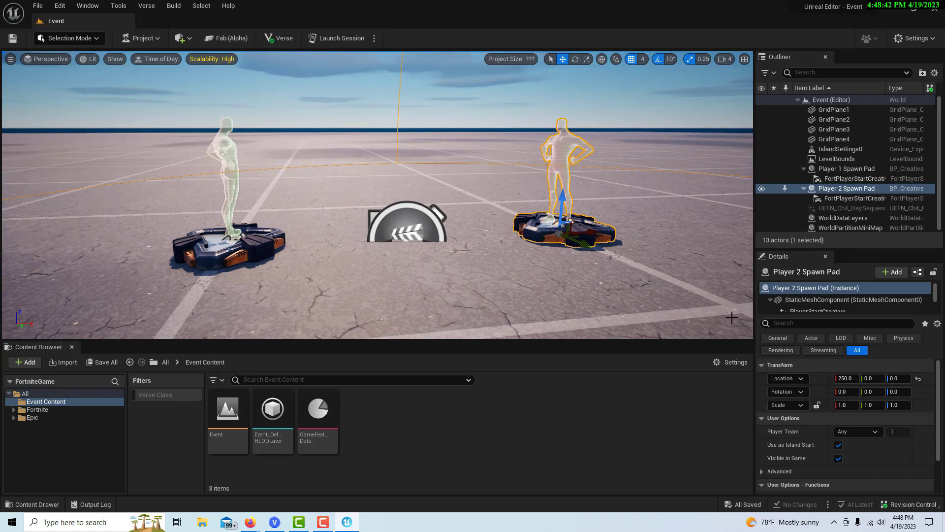
pyautogui.click(804, 189)
pyautogui.click(836, 191)
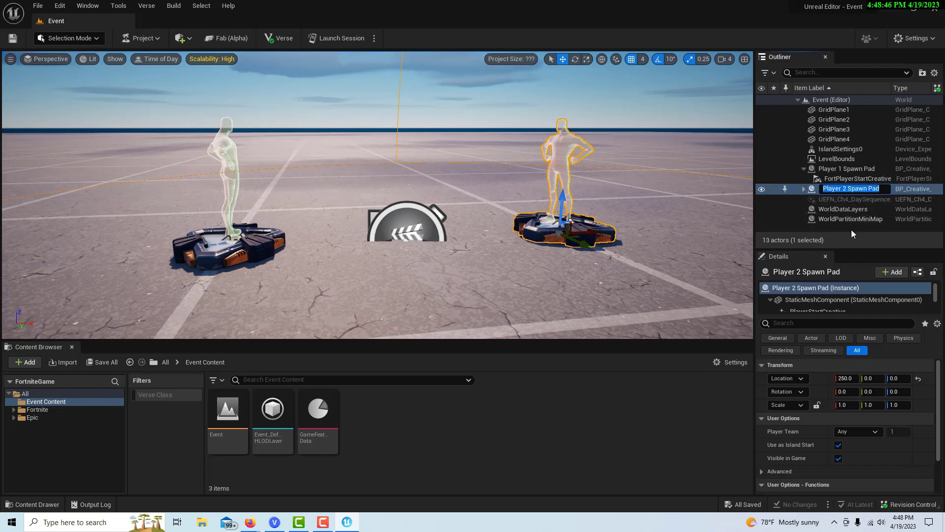
pyautogui.press('BackSpace')
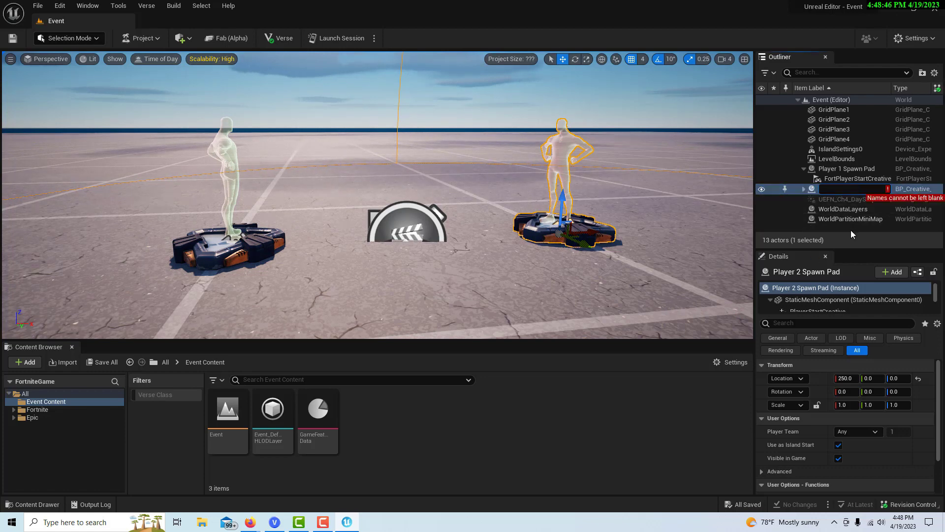
pyautogui.press('Escape')
pyautogui.rightClick(792, 190)
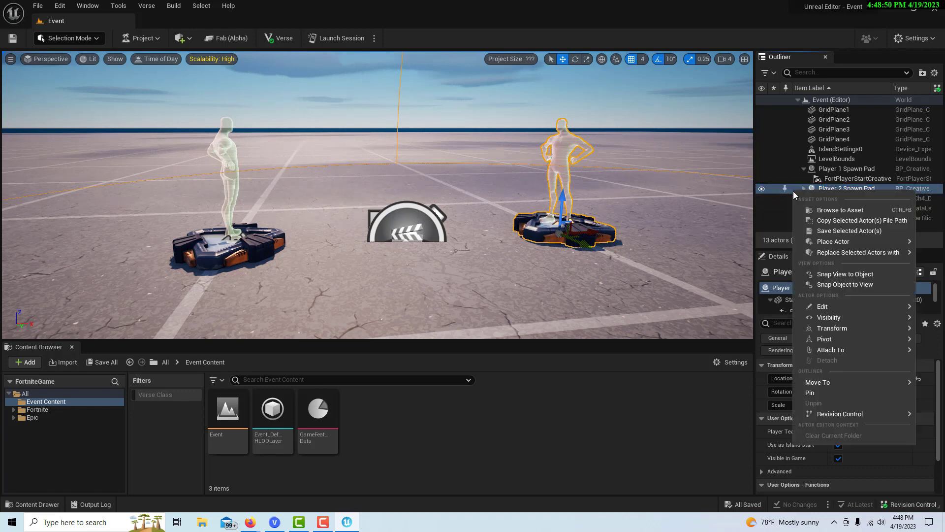
pyautogui.moveTo(832, 306)
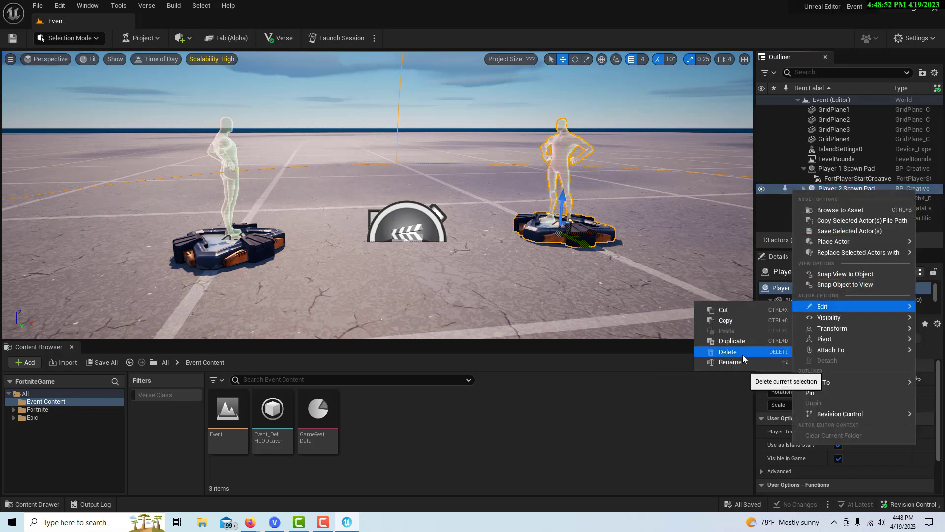
pyautogui.click(728, 351)
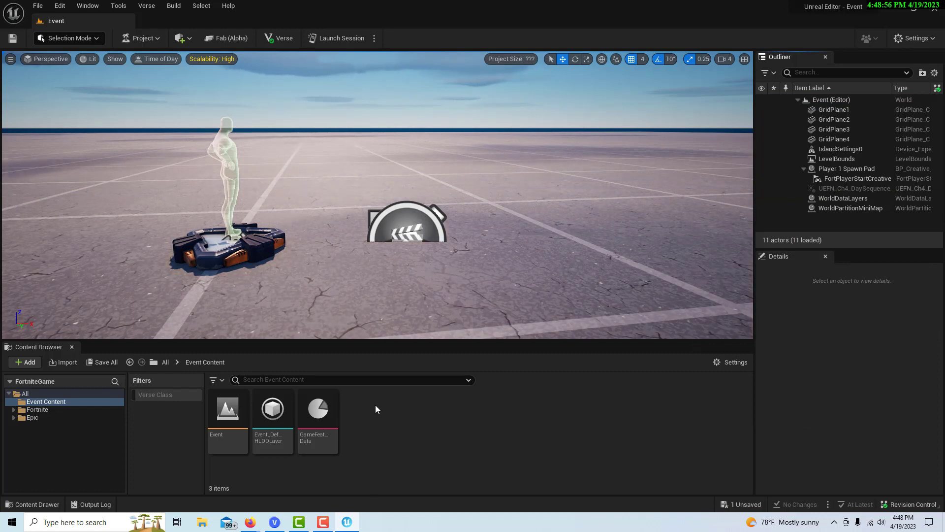
# Browse to the top-level All folder of the project content
pyautogui.scroll(-8, 495, 238)
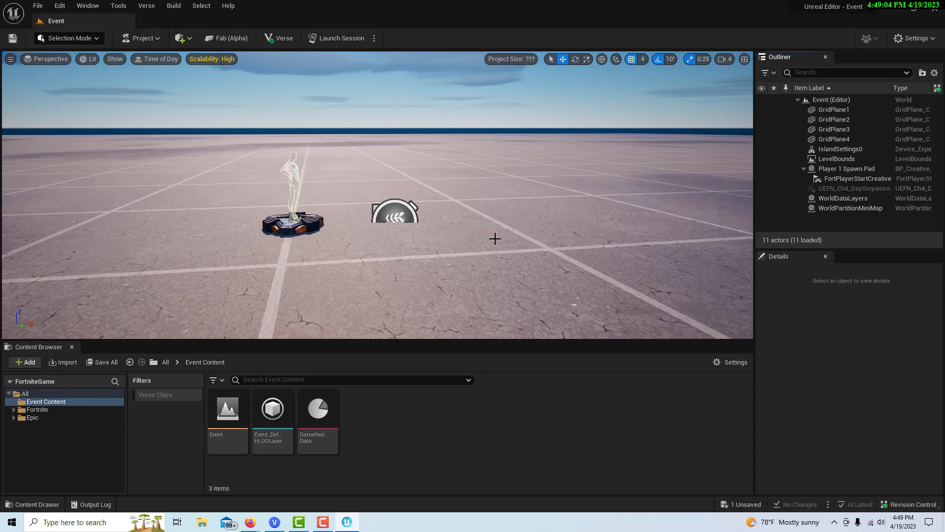
pyautogui.scroll(-2, 494, 238)
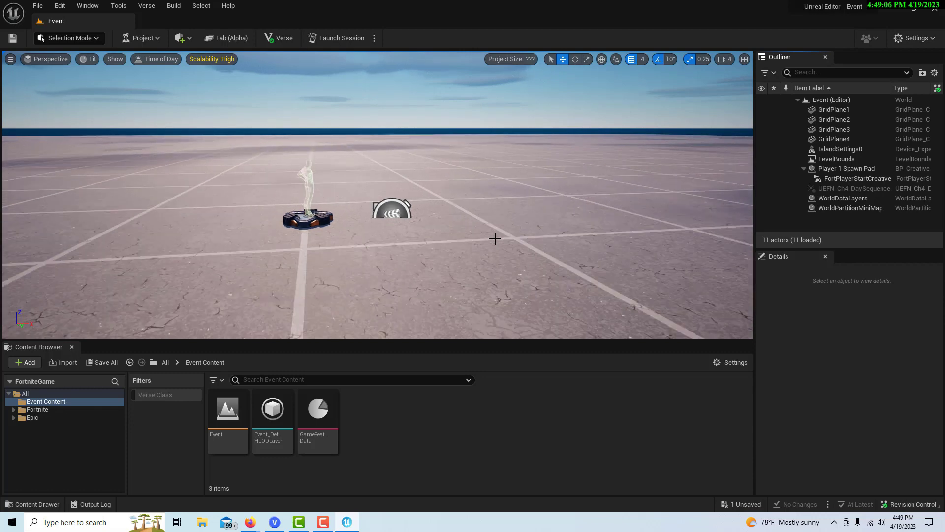
pyautogui.click(25, 393)
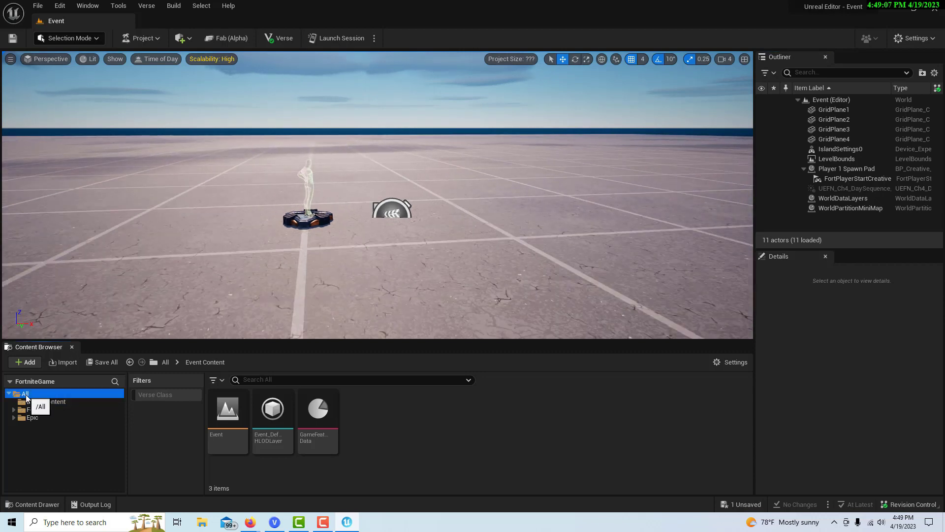
pyautogui.click(313, 382)
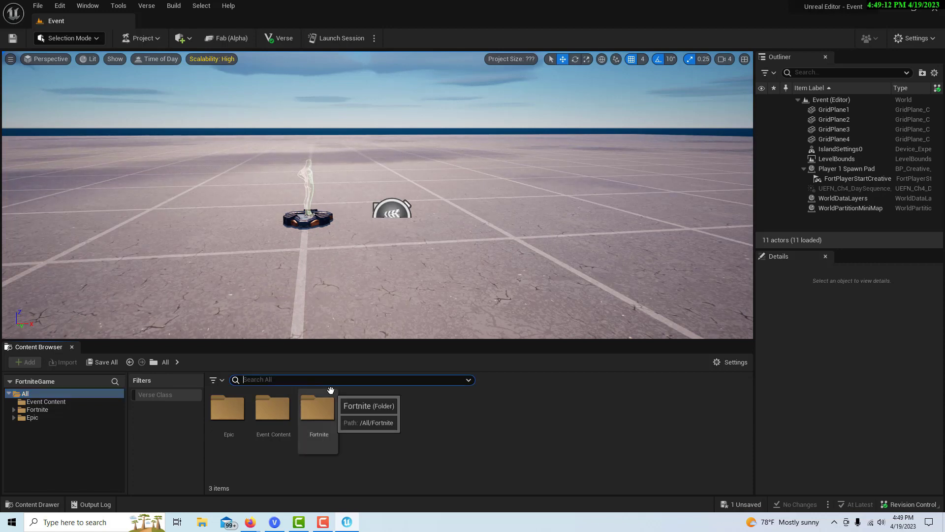
pyautogui.write('collecta')
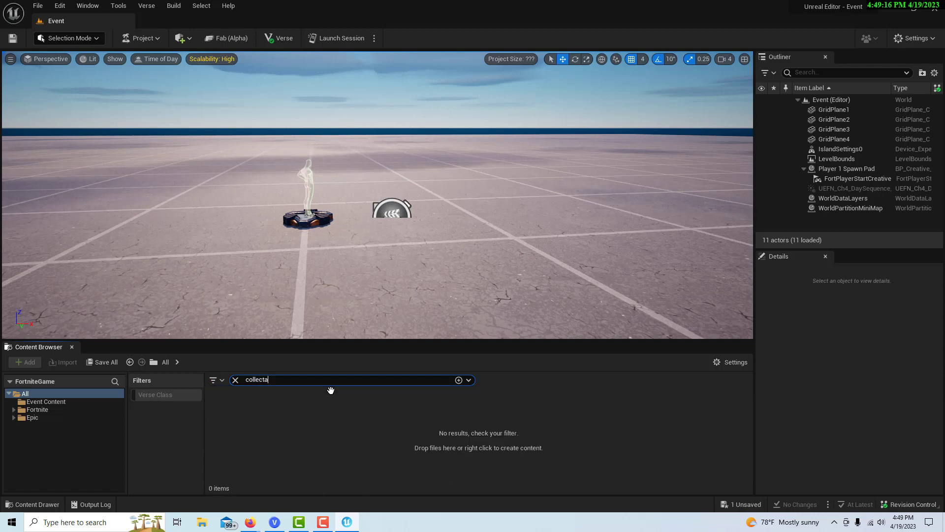
pyautogui.press('BackSpace')
pyautogui.press('BackSpace')
pyautogui.press('BackSpace')
pyautogui.press('BackSpace')
pyautogui.press('BackSpace')
pyautogui.press('BackSpace')
pyautogui.press('BackSpace')
pyautogui.press('BackSpace')
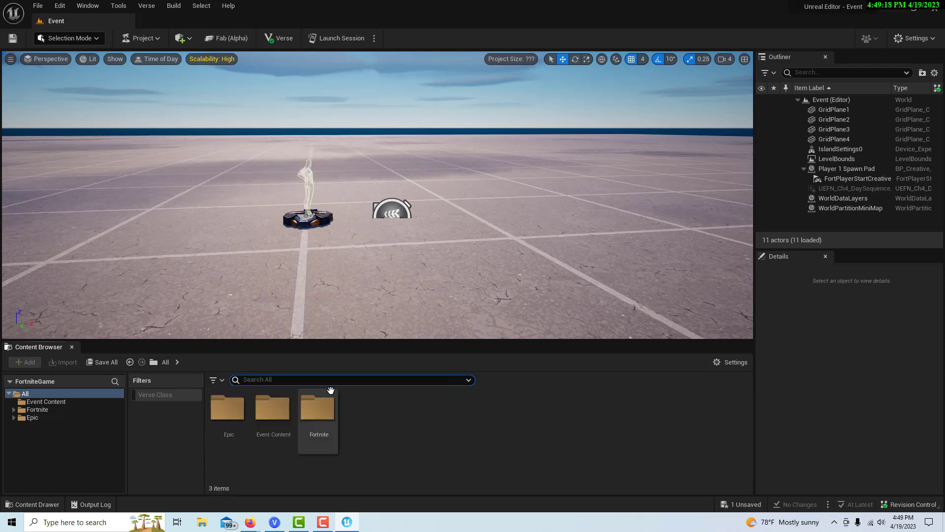
# Search all content for "coll" and place a Collectible Object near the player spawn pad, raised to about X 160, Y 372, Z 140
pyautogui.click(14, 409)
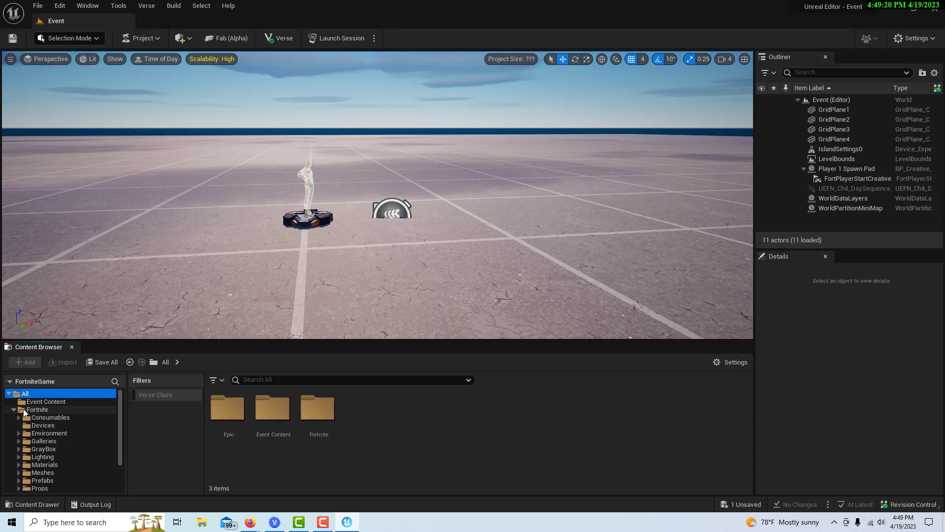
pyautogui.click(264, 381)
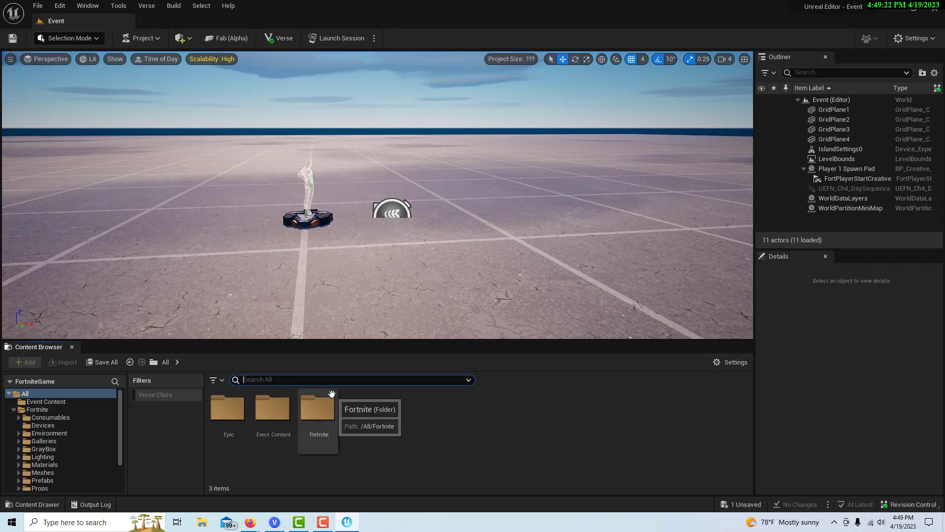
pyautogui.write('coll')
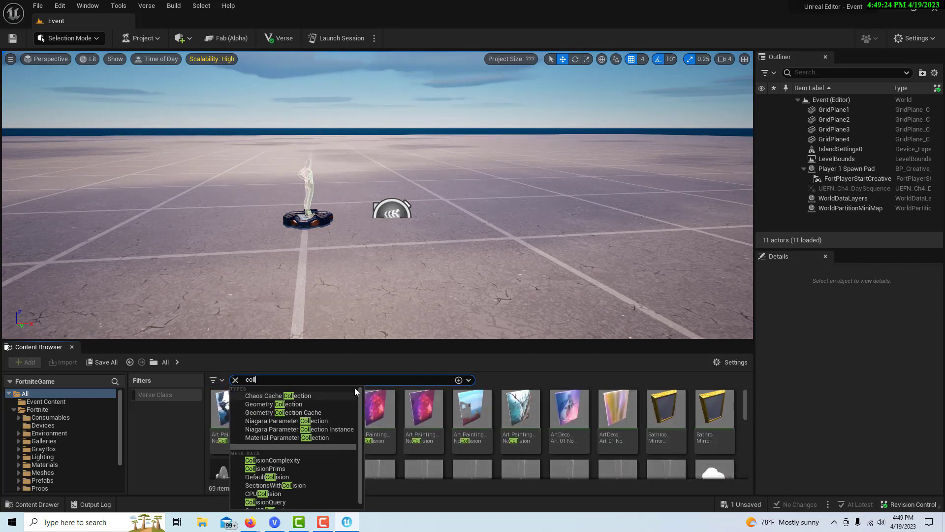
pyautogui.scroll(-1, 566, 423)
pyautogui.click(479, 497)
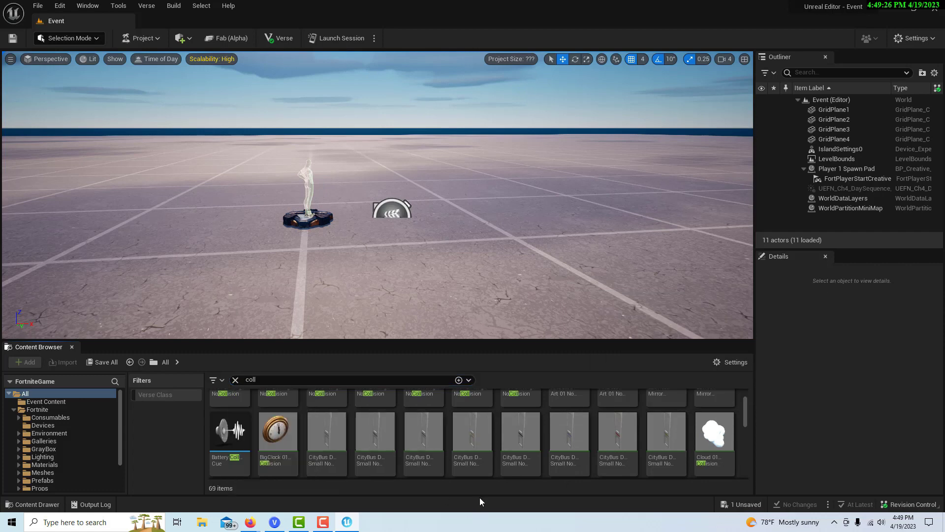
pyautogui.scroll(-2, 424, 429)
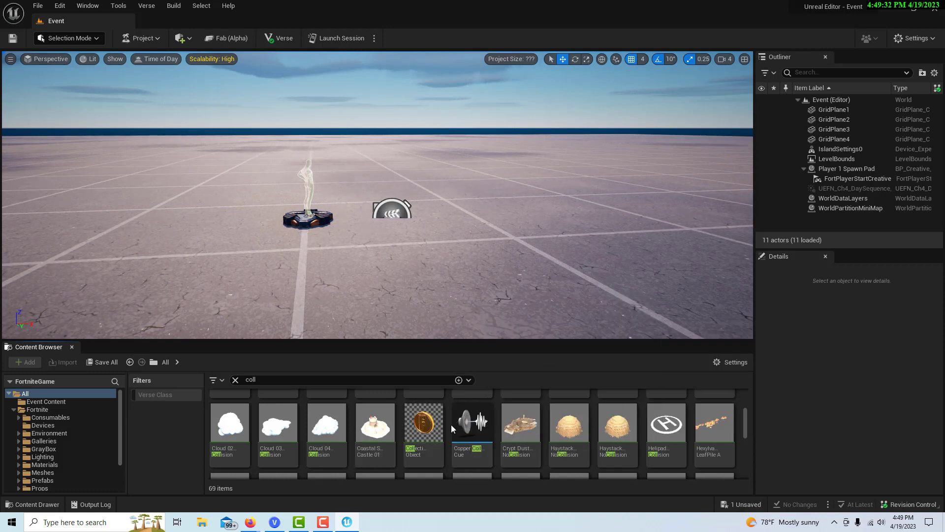
pyautogui.moveTo(431, 427)
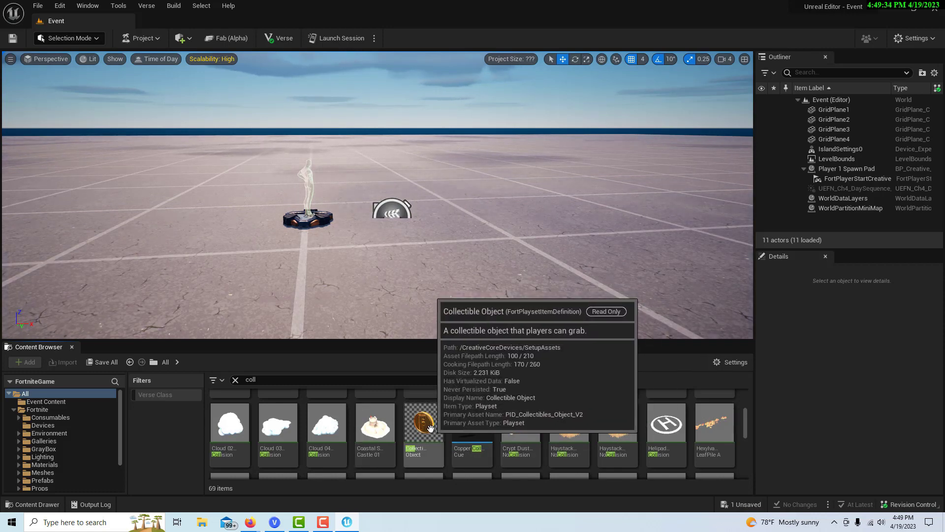
pyautogui.moveTo(430, 427); pyautogui.dragTo(498, 259)
pyautogui.moveTo(512, 227); pyautogui.dragTo(511, 170)
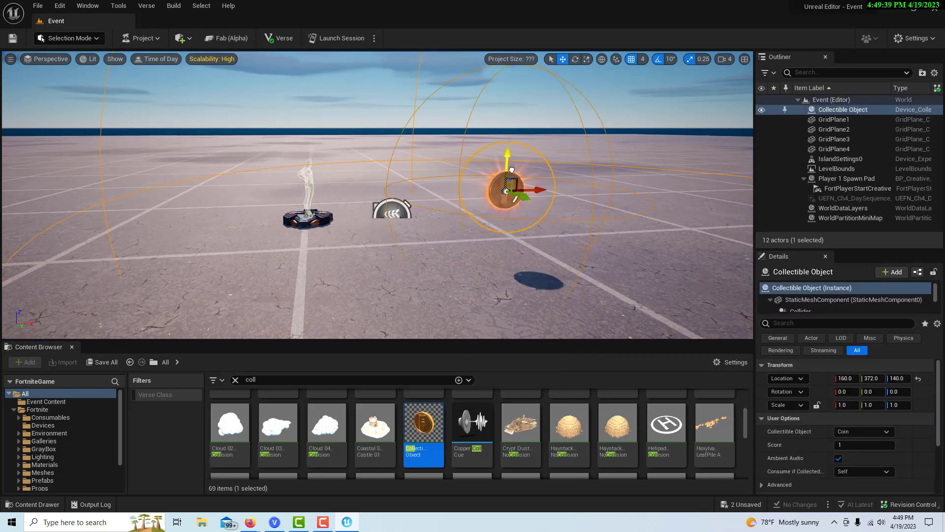
# Place a second Collectible Object on the opposite side of the spawn pad, at about X -972, Y 292, Z 252
pyautogui.scroll(-3, 494, 213)
pyautogui.scroll(-2, 489, 217)
pyautogui.scroll(-2, 466, 249)
pyautogui.moveTo(423, 433); pyautogui.dragTo(178, 147)
pyautogui.moveTo(261, 204); pyautogui.dragTo(302, 195, button='middle')
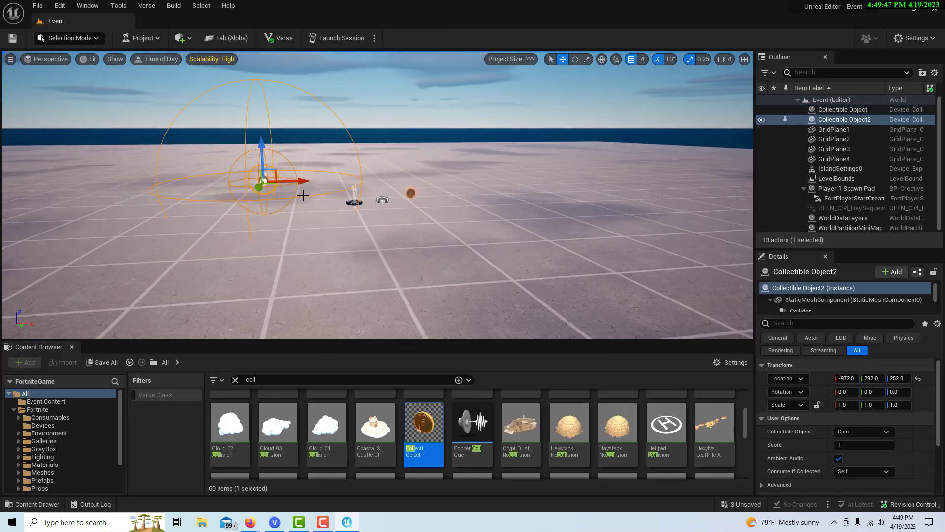
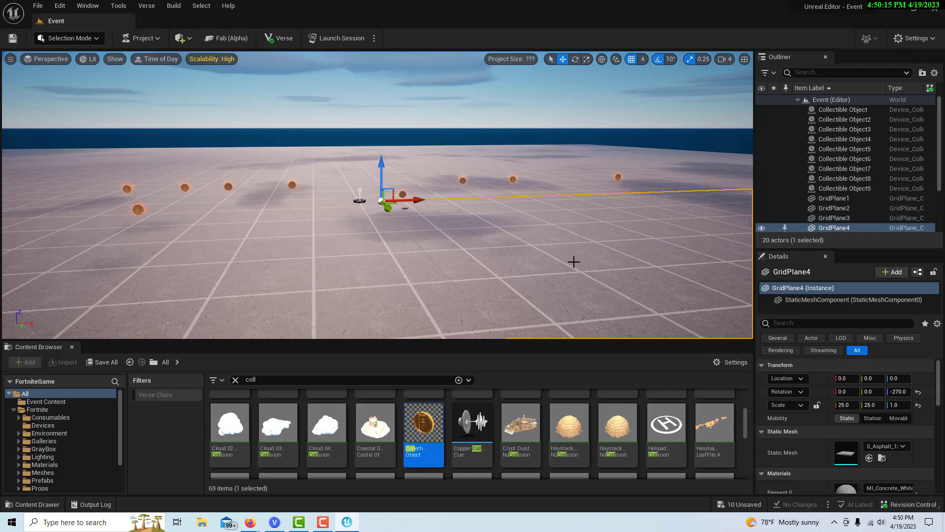
# Select all nine Collectible Objects in the level and set their Score to 50
pyautogui.click(858, 110)
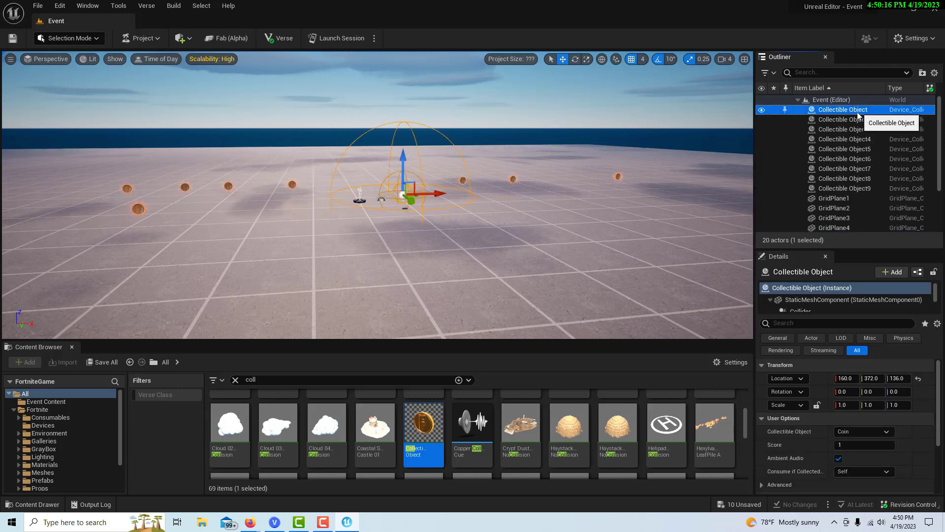
pyautogui.keyDown('shift'); pyautogui.click(861, 189); pyautogui.keyUp('shift')
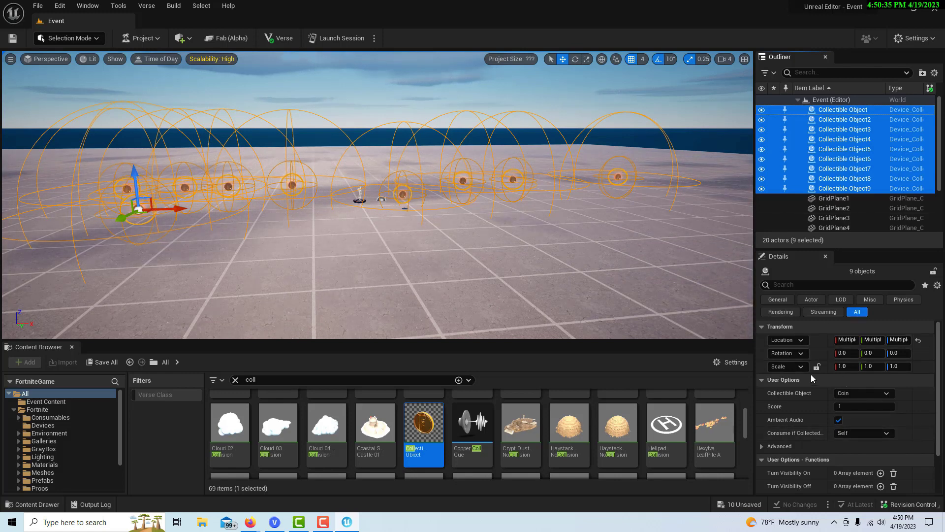
pyautogui.scroll(-2, 812, 378)
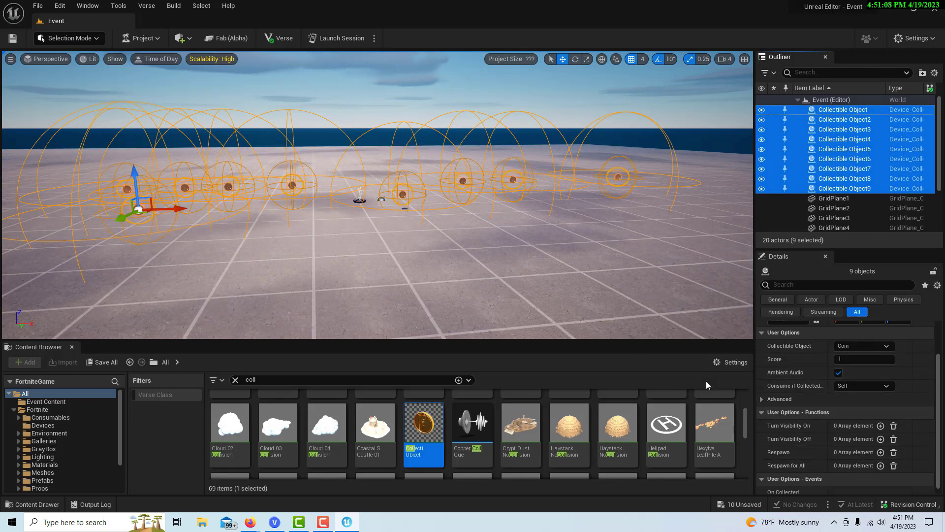
pyautogui.scroll(2, 807, 420)
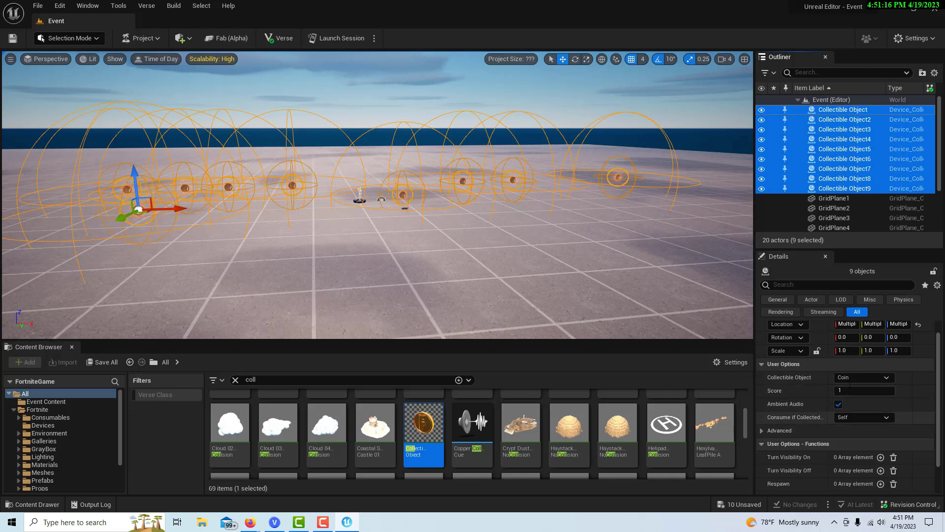
pyautogui.click(846, 390)
pyautogui.write('5')
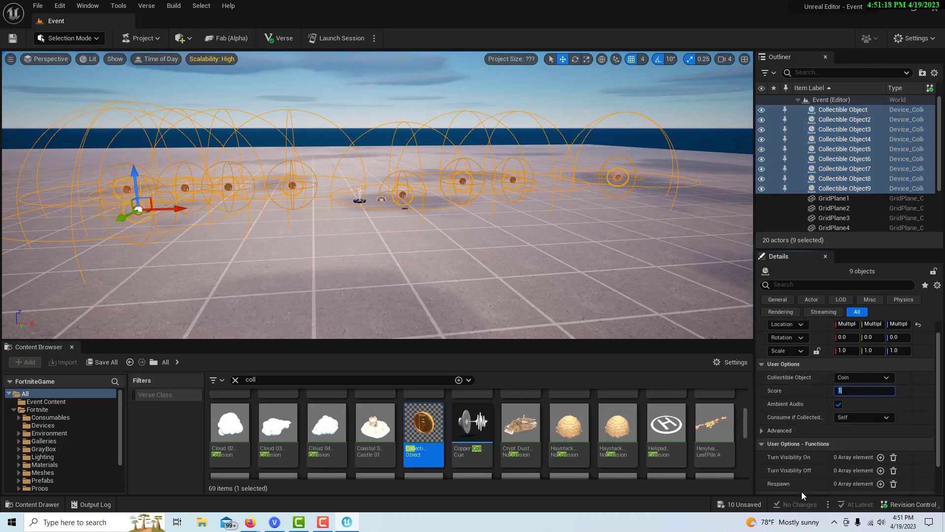
pyautogui.write('0')
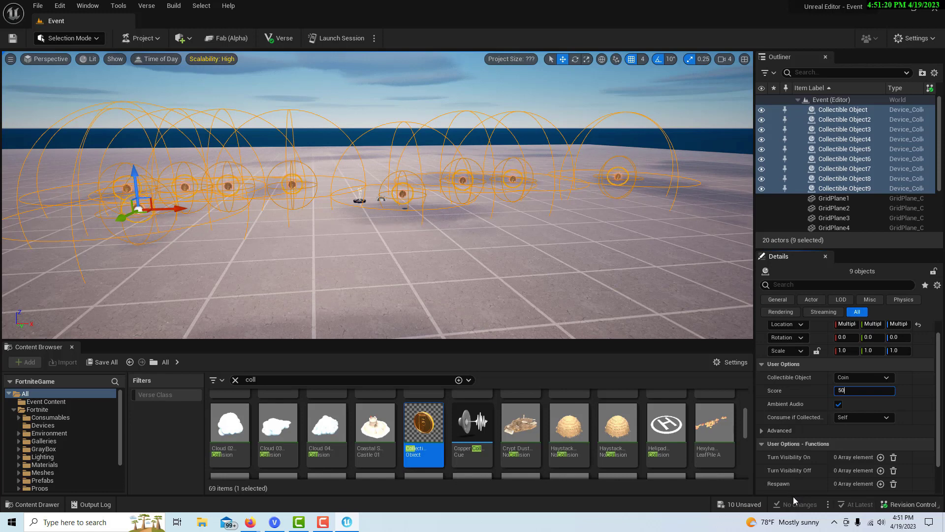
pyautogui.press('Return')
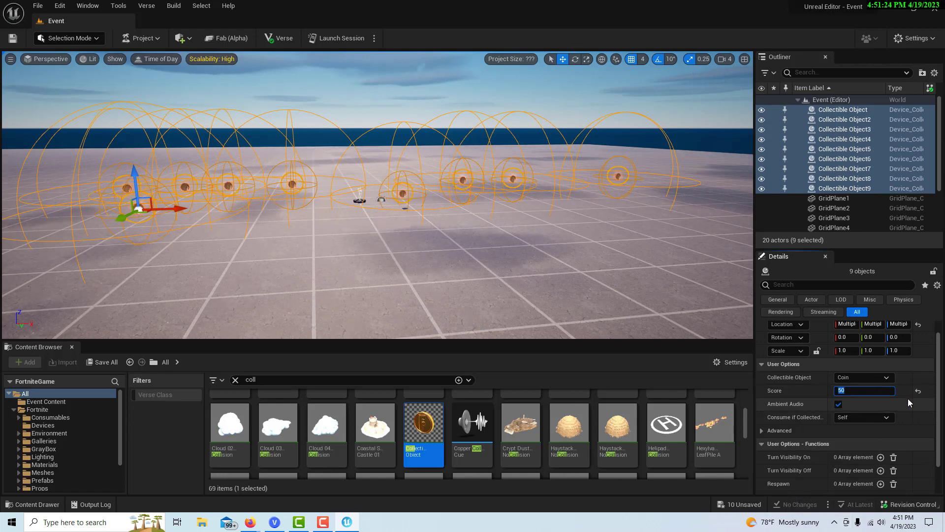
# Choose Self for the Consume if Collected option of the selected Collectible Objects
pyautogui.scroll(-1, 907, 398)
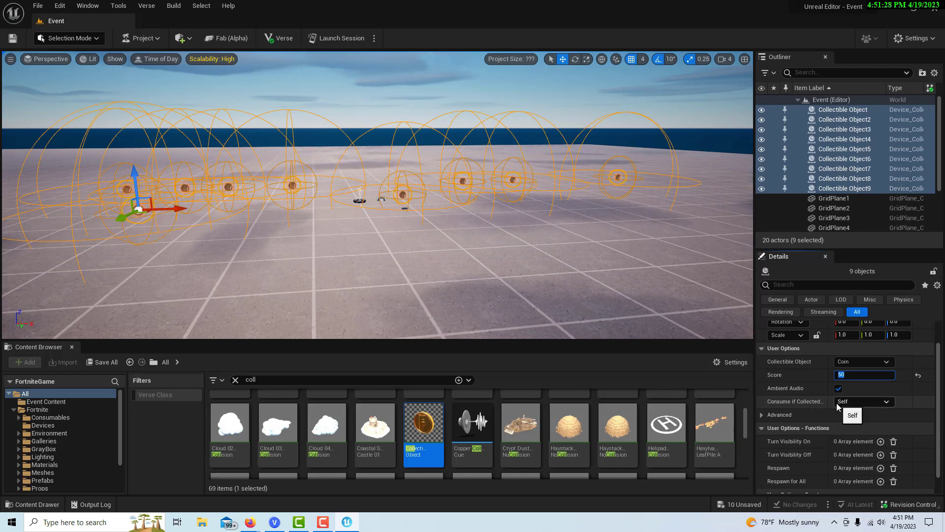
pyautogui.click(859, 401)
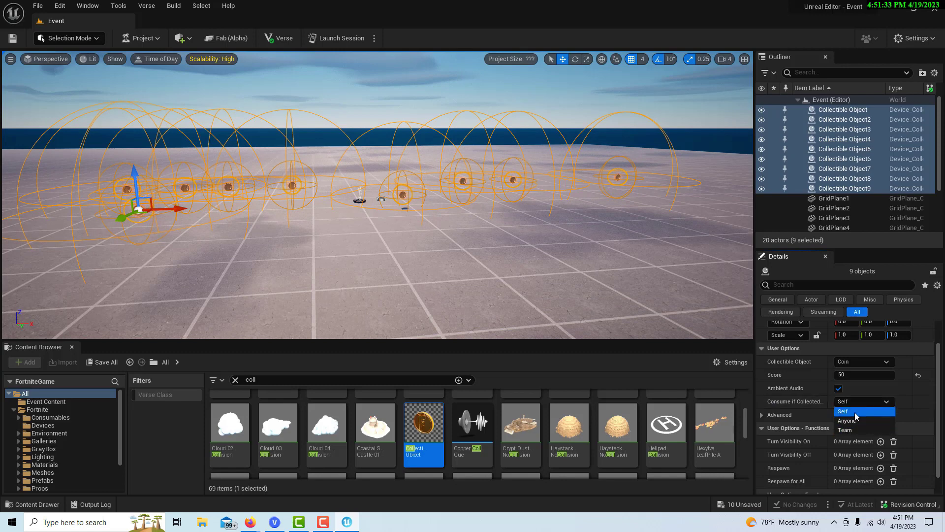
pyautogui.click(856, 414)
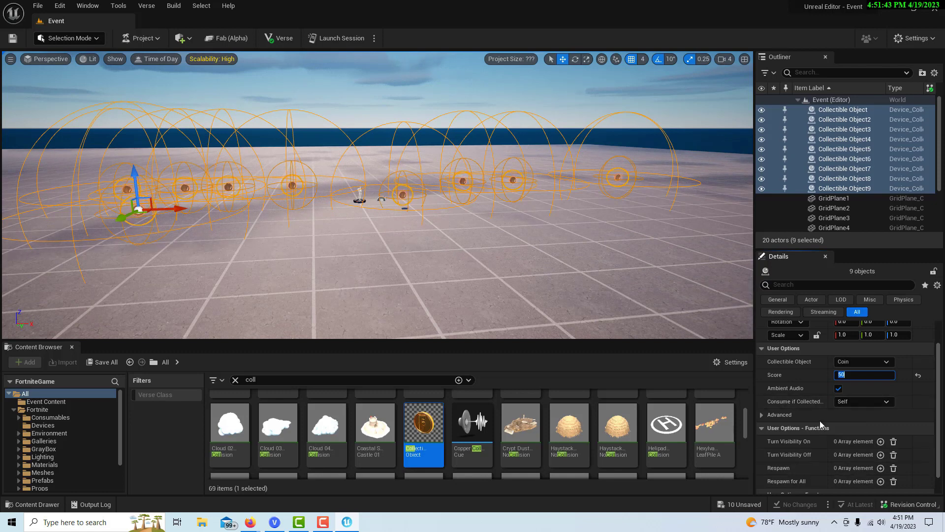
# Bind the selected collectibles' Turn Visibility On function to the Player 1 Spawn Pad's On Player Spawned event and save the level
pyautogui.scroll(-1, 819, 423)
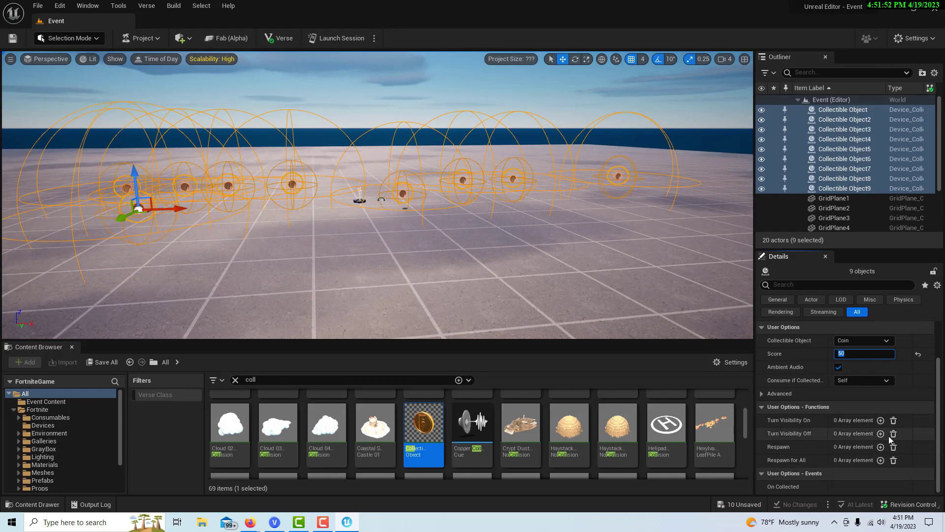
pyautogui.click(880, 420)
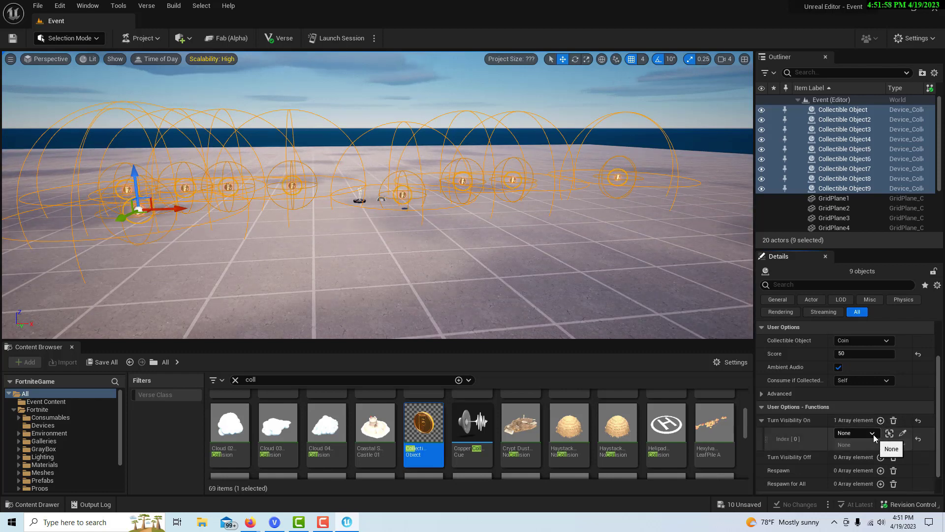
pyautogui.click(872, 434)
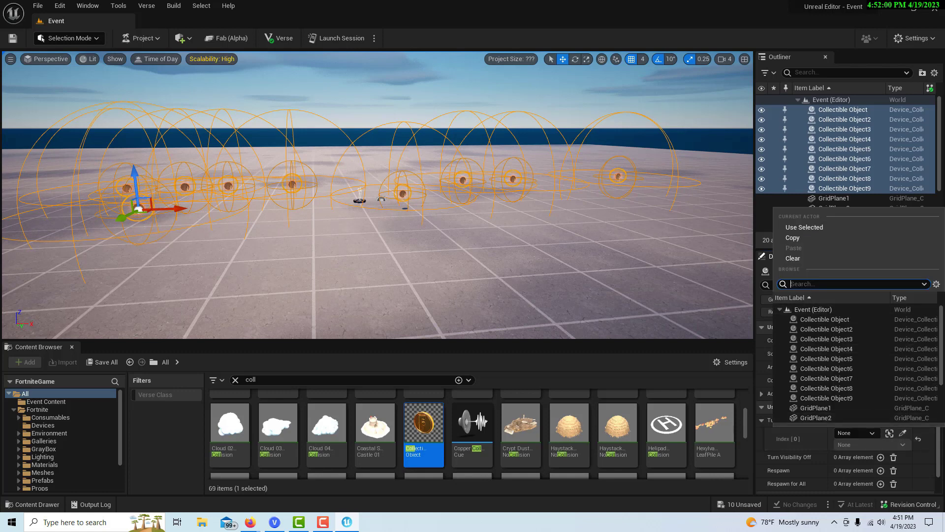
pyautogui.write('pla')
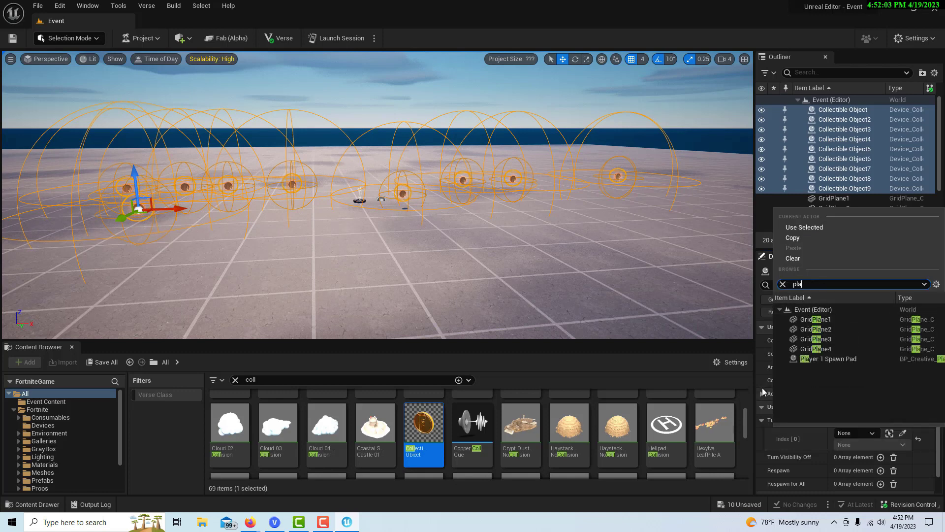
pyautogui.click(837, 358)
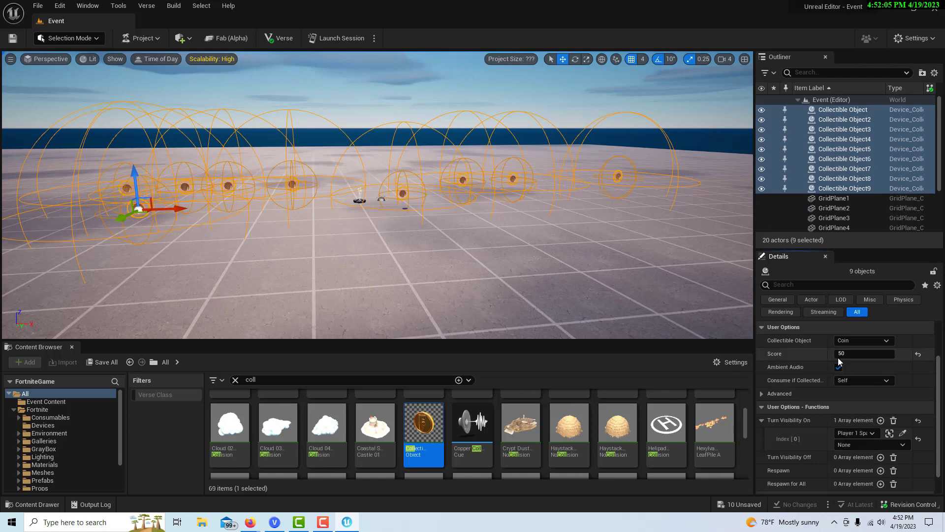
pyautogui.click(894, 445)
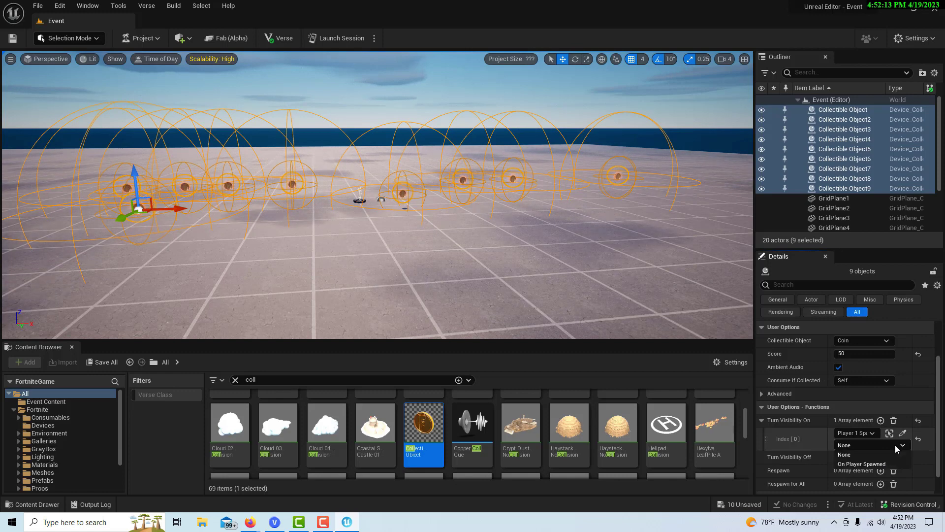
pyautogui.click(873, 464)
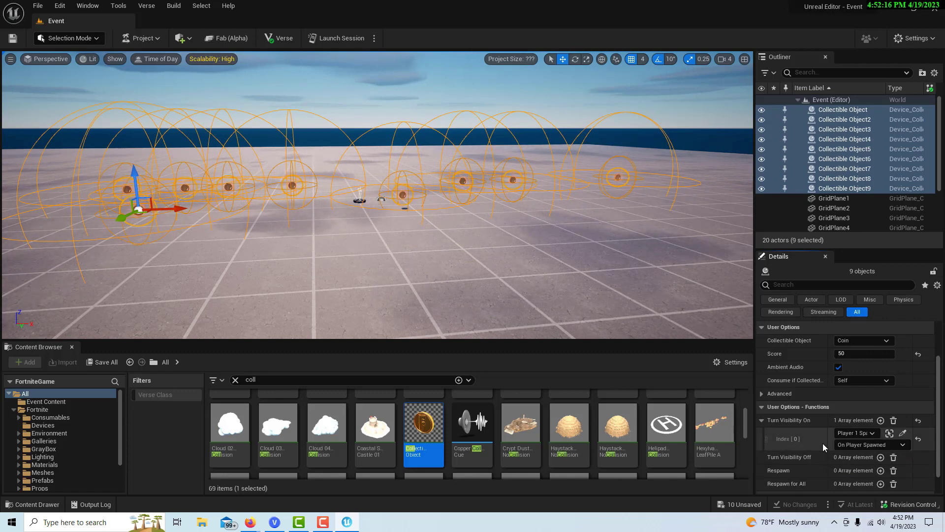
pyautogui.click(12, 40)
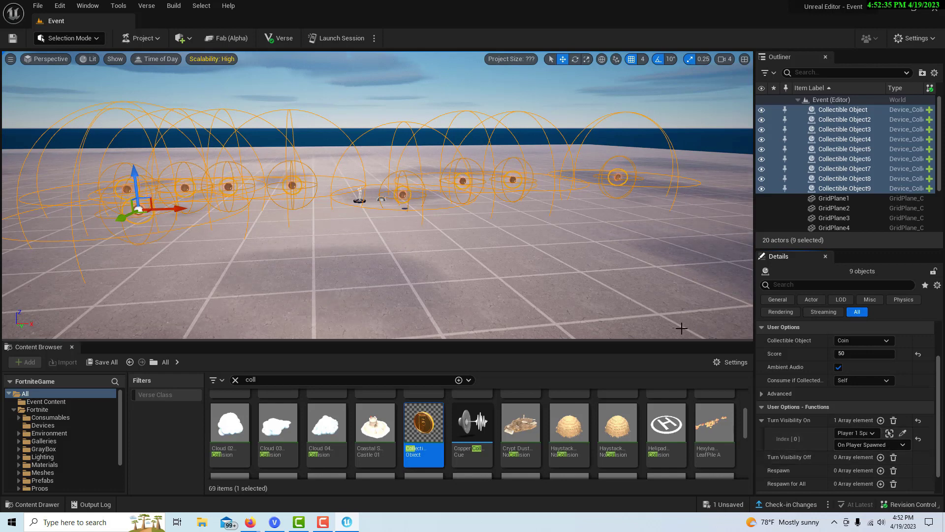
# Search all project content for "score"
pyautogui.scroll(-2, 507, 261)
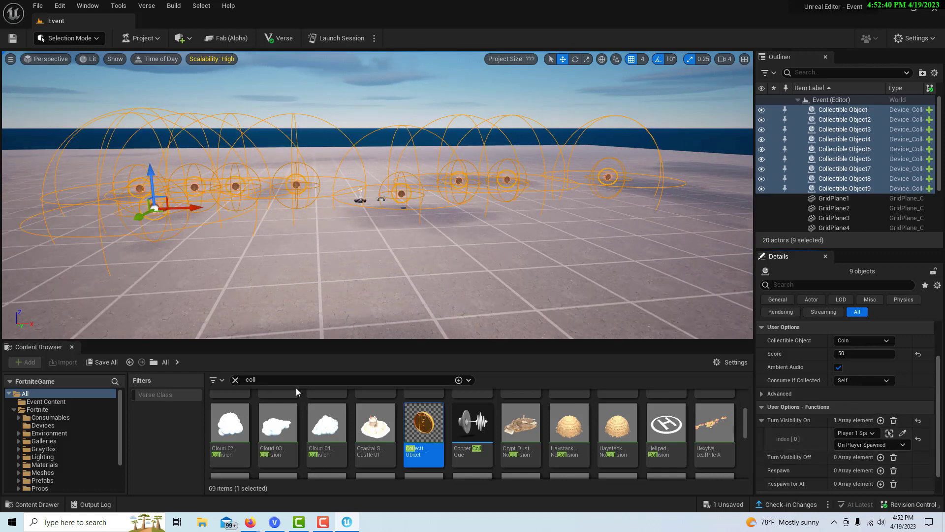
pyautogui.write('score')
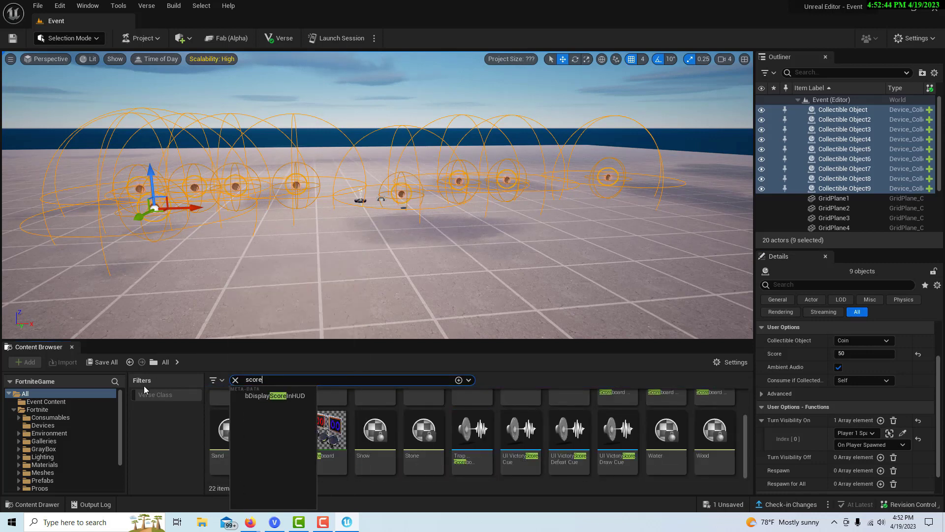
pyautogui.click(726, 265)
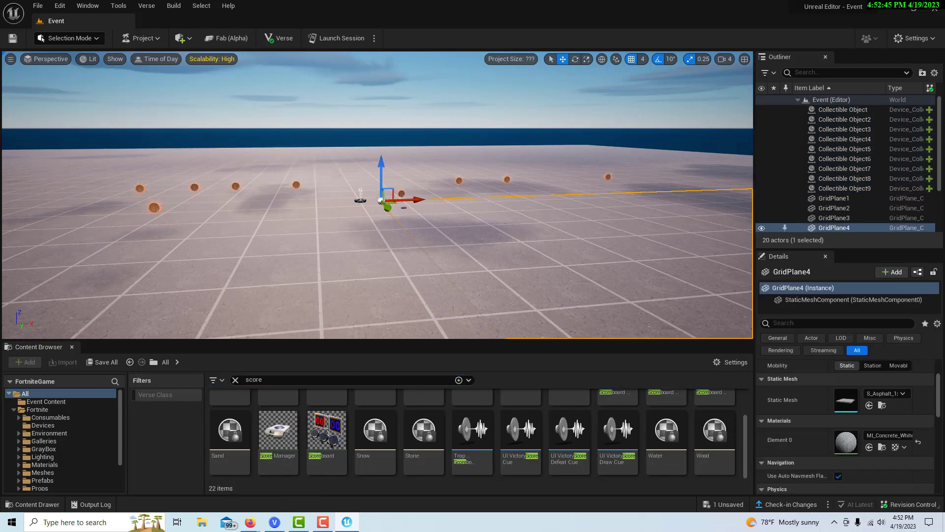
pyautogui.click(807, 73)
pyautogui.write('sc')
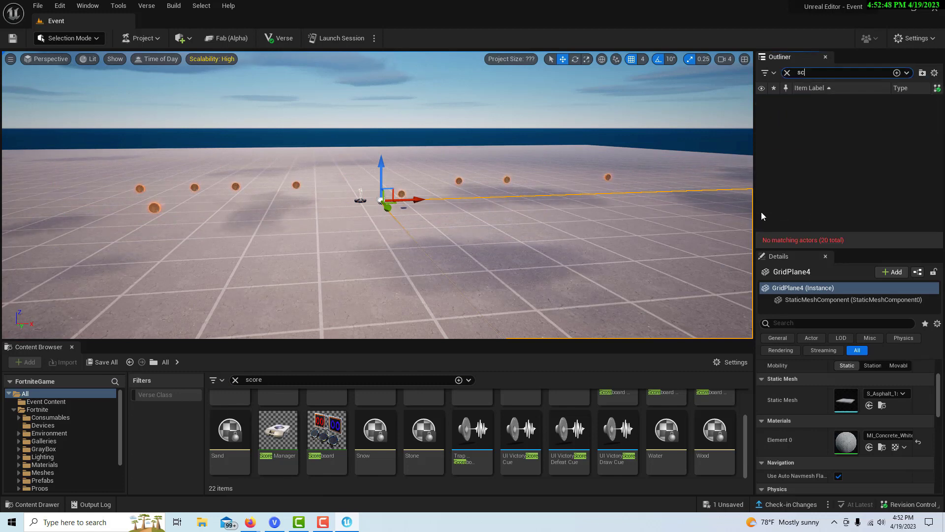
pyautogui.press('BackSpace')
pyautogui.press('BackSpace')
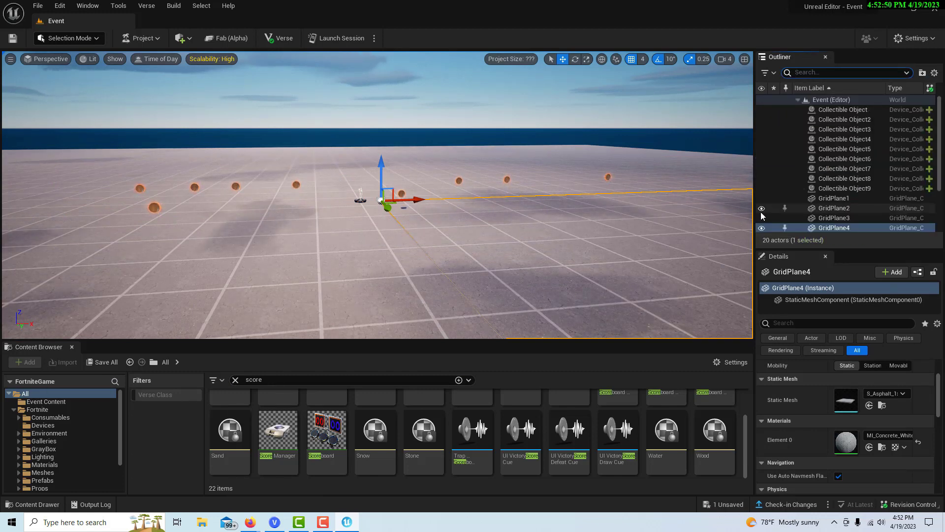
# Find the Score Manager device with the content search "score", place it on the ground in front of the player spawn pad and select it
pyautogui.click(256, 379)
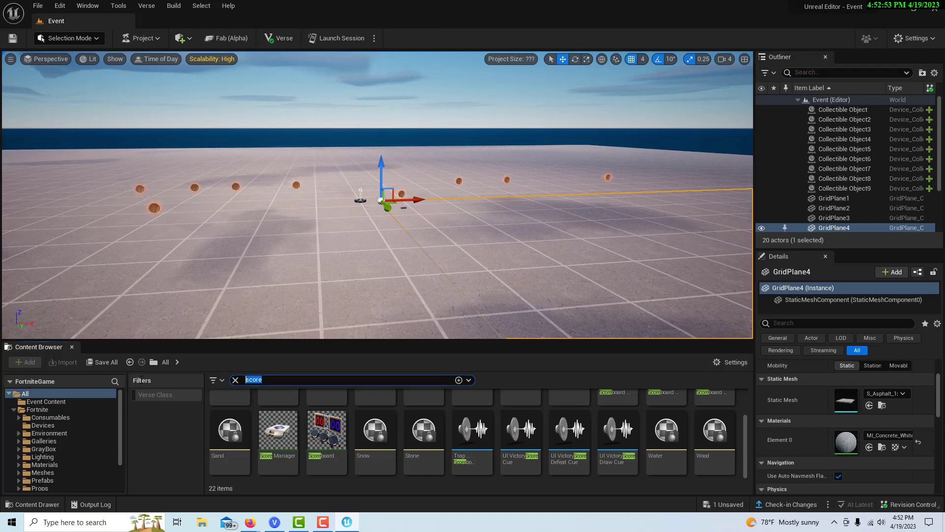
pyautogui.press('BackSpace')
pyautogui.write('e')
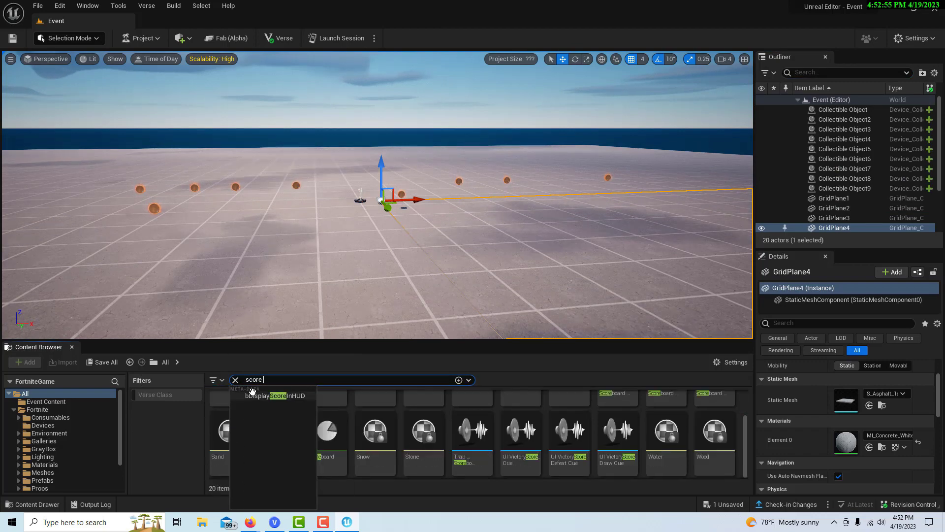
pyautogui.click(416, 465)
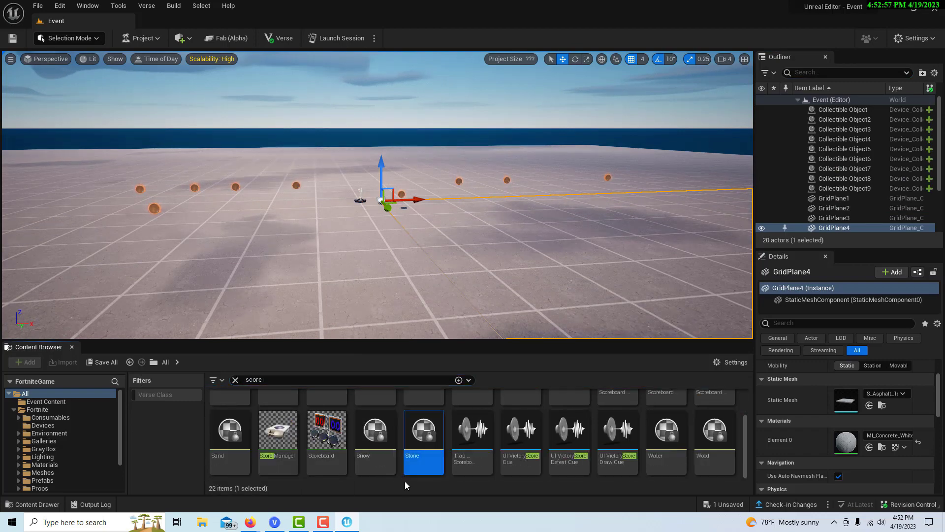
pyautogui.moveTo(282, 443); pyautogui.dragTo(350, 259)
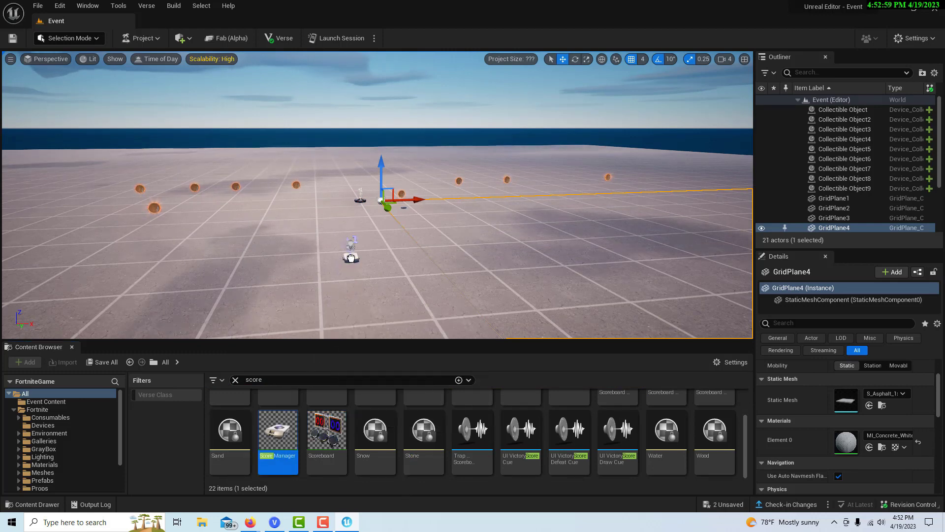
pyautogui.moveTo(354, 233); pyautogui.dragTo(355, 227)
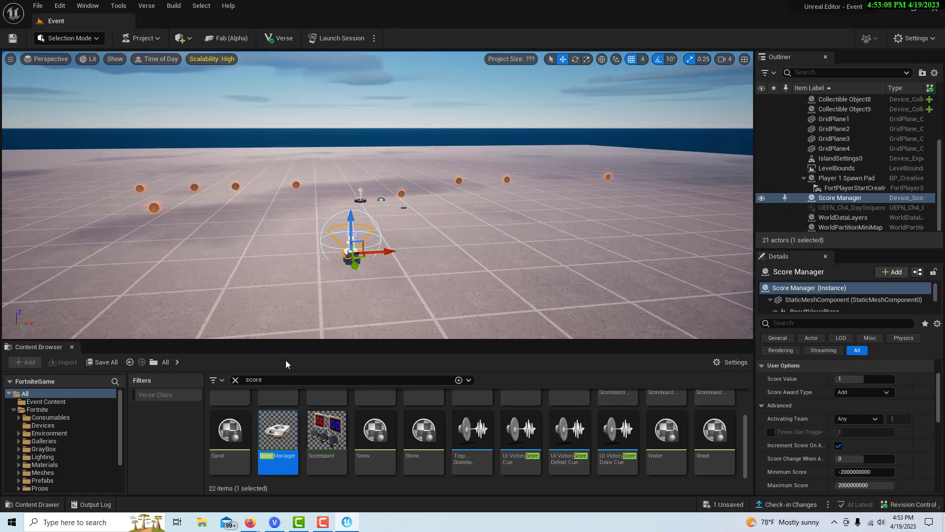
# Set the Score Manager's Score Value to 50
pyautogui.click(848, 379)
pyautogui.write('50')
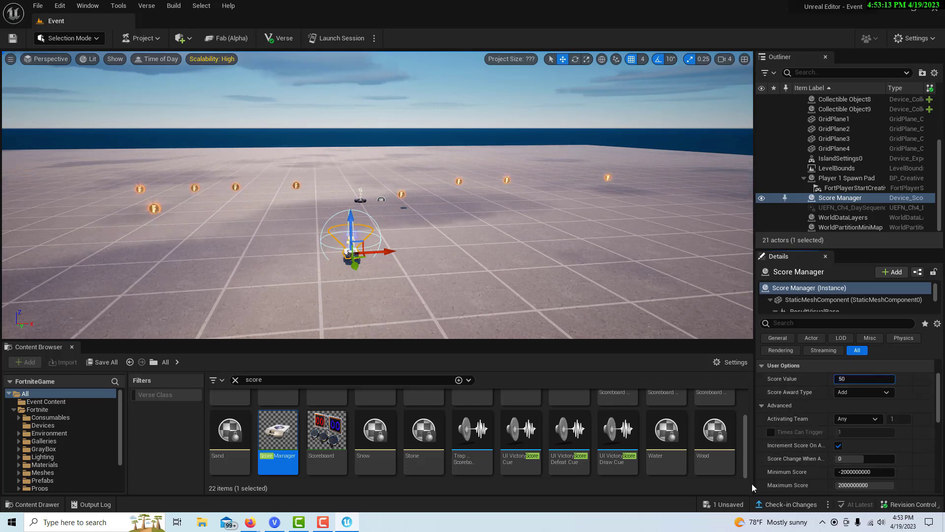
pyautogui.press('Return')
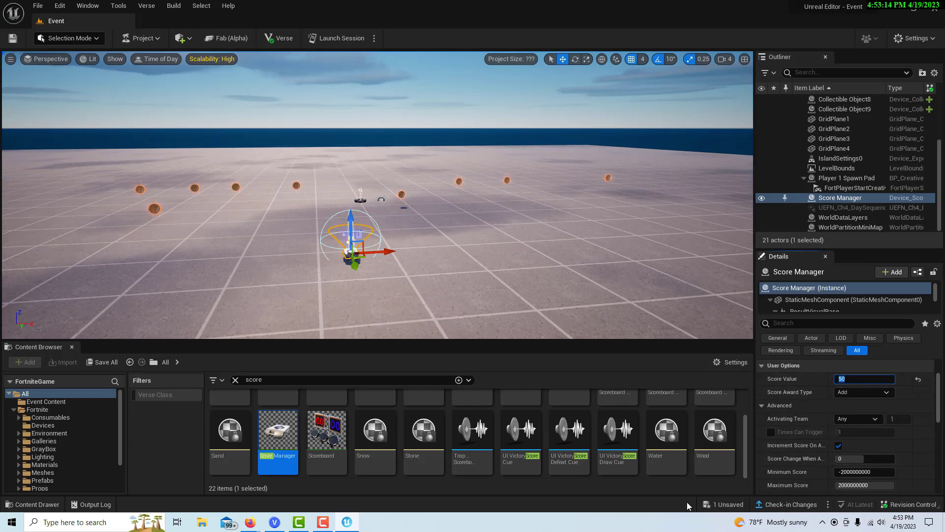
# Set the Score Change amount in the Score Manager's advanced user options to 50
pyautogui.click(885, 404)
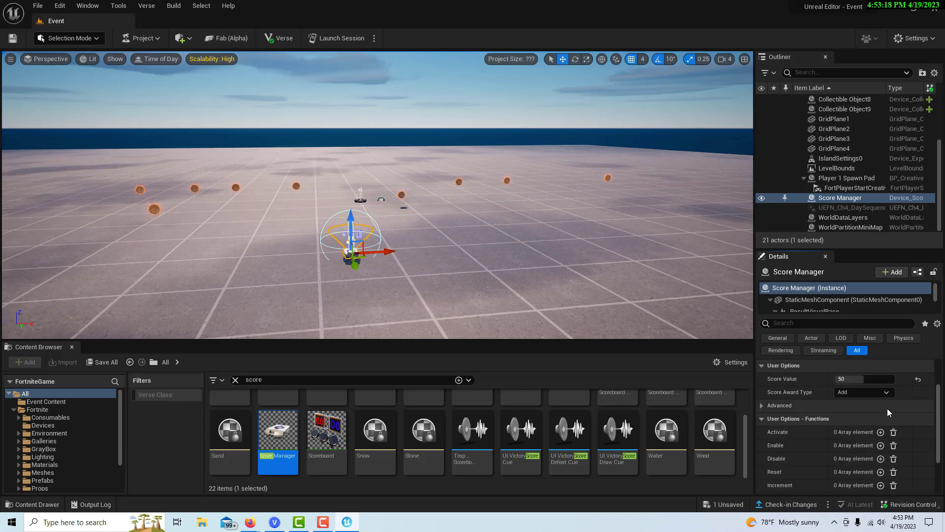
pyautogui.click(763, 408)
pyautogui.scroll(-1, 908, 422)
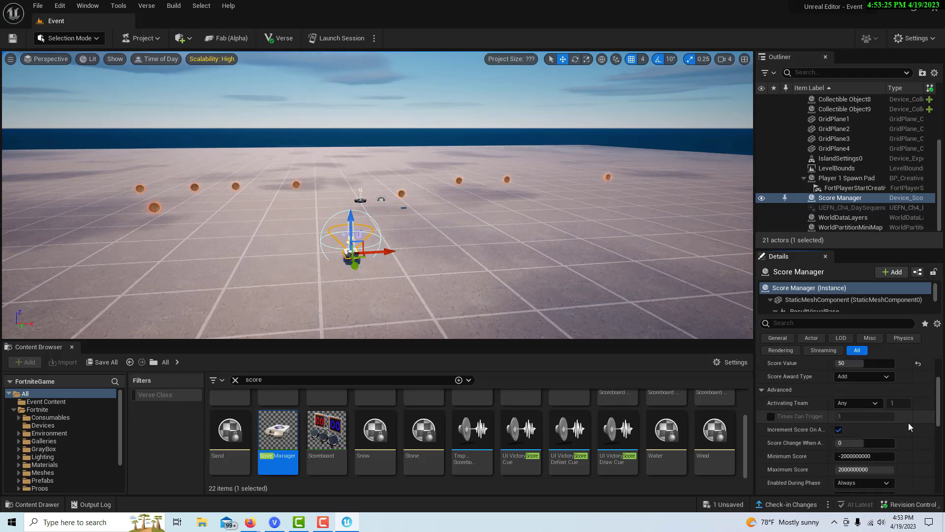
pyautogui.click(855, 444)
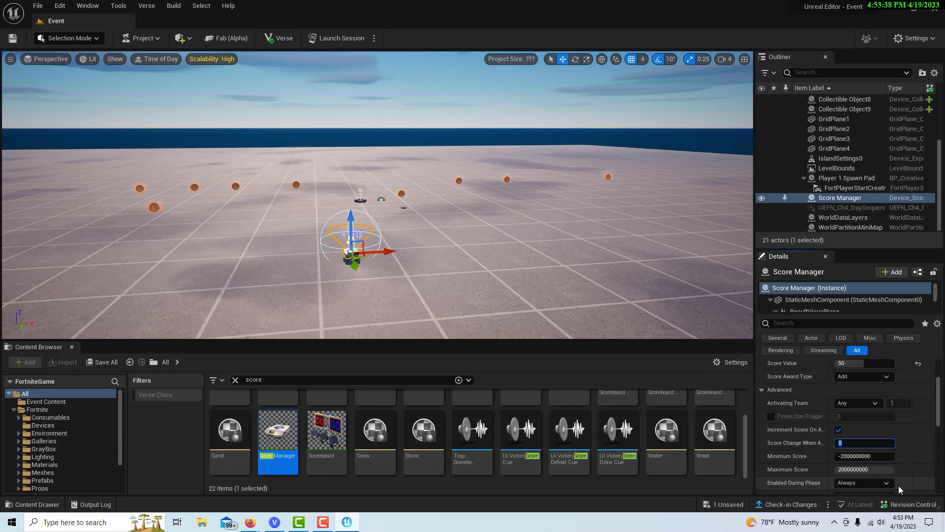
pyautogui.write('50')
pyautogui.press('Return')
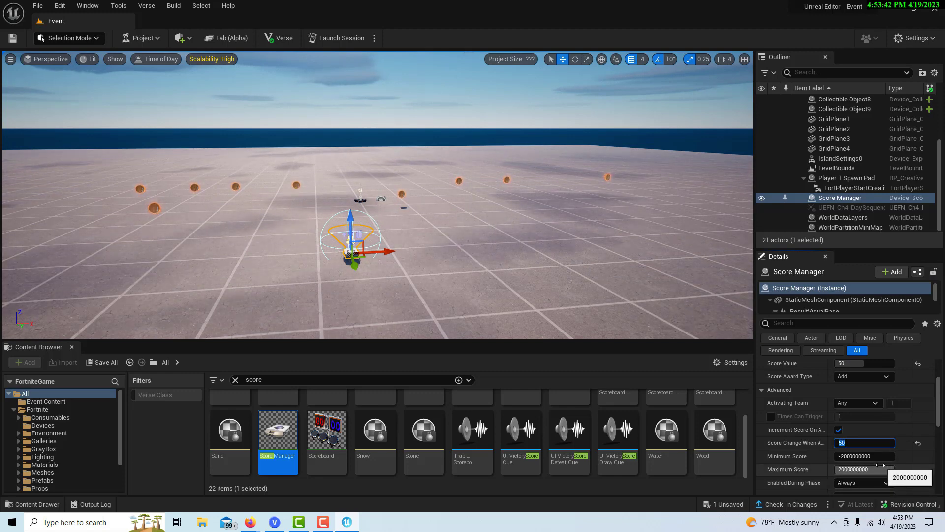
# Filter the Score Manager's properties by "incre" to inspect its score increment options
pyautogui.scroll(-1, 901, 427)
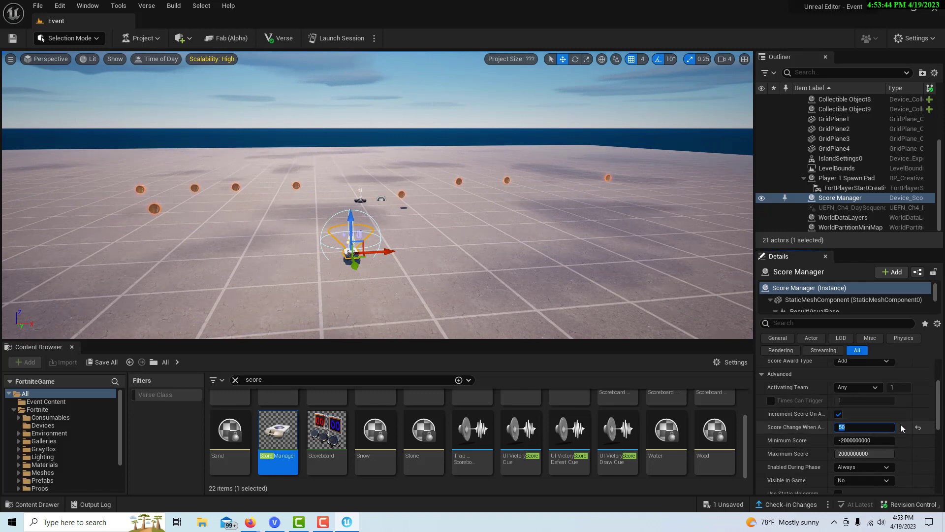
pyautogui.scroll(-1, 900, 424)
pyautogui.scroll(5, 899, 424)
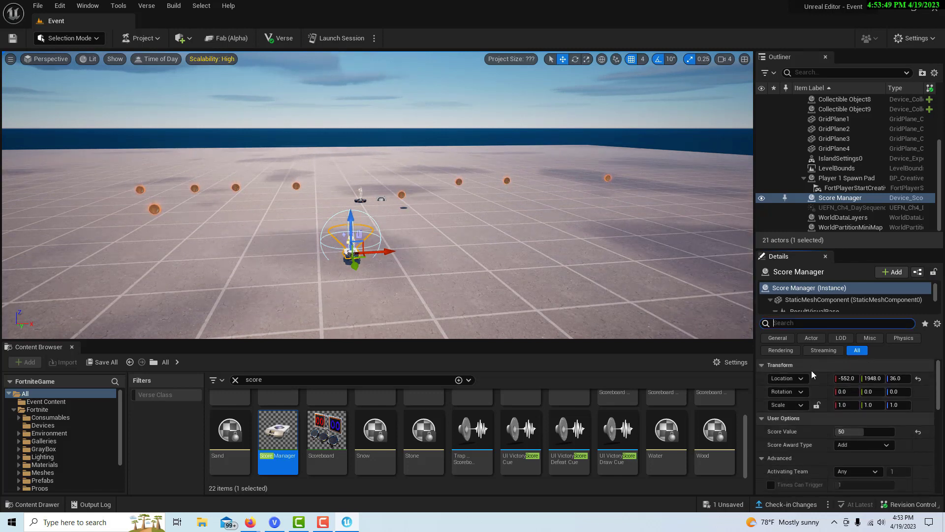
pyautogui.write('incre')
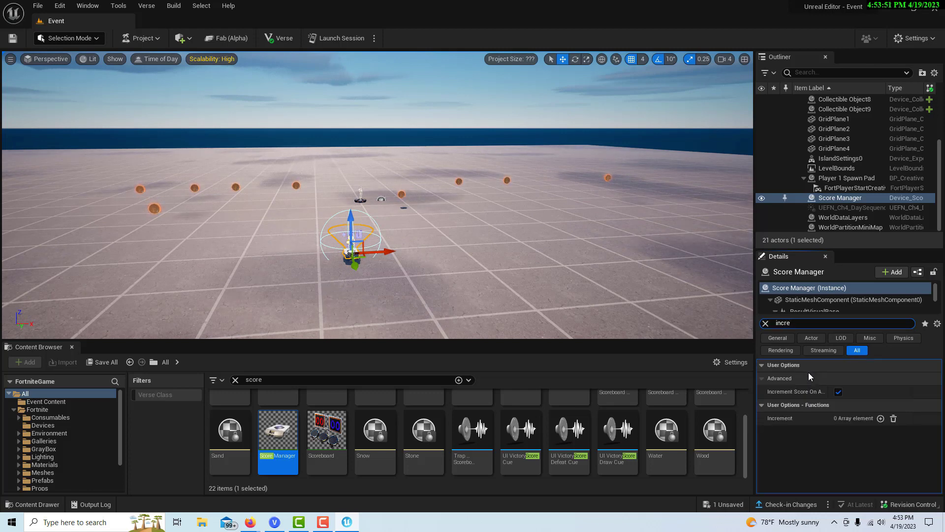
pyautogui.moveTo(823, 394)
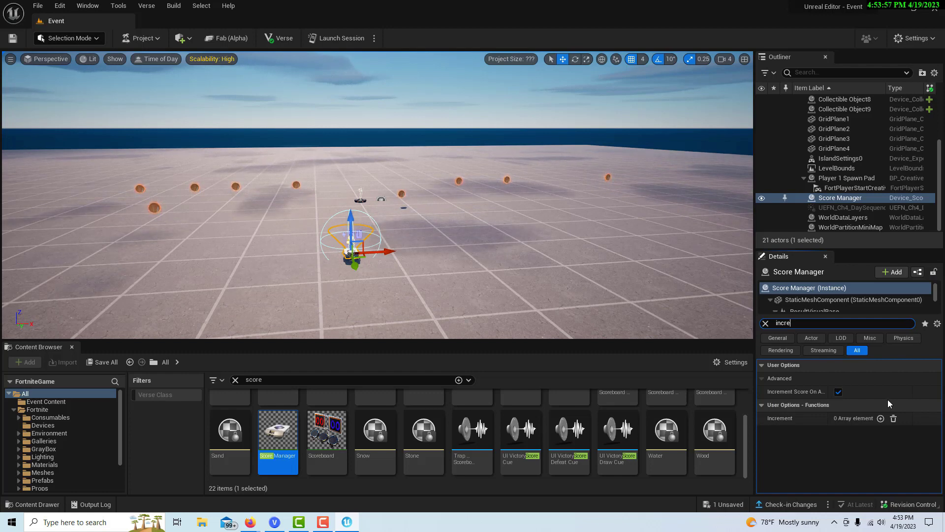
# Find the Score Manager's Minimum Score with the property filter "min", set it to 50 and clear the filter
pyautogui.doubleClick(814, 323)
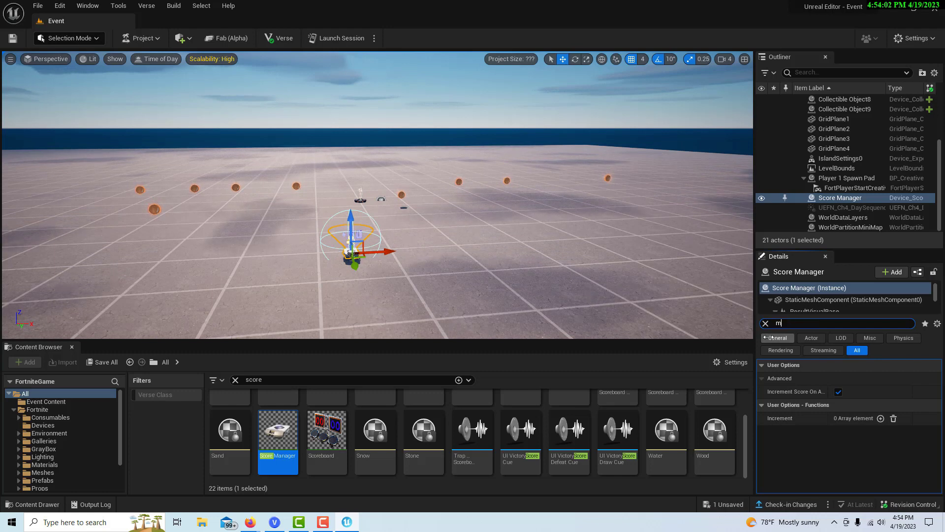
pyautogui.write('min')
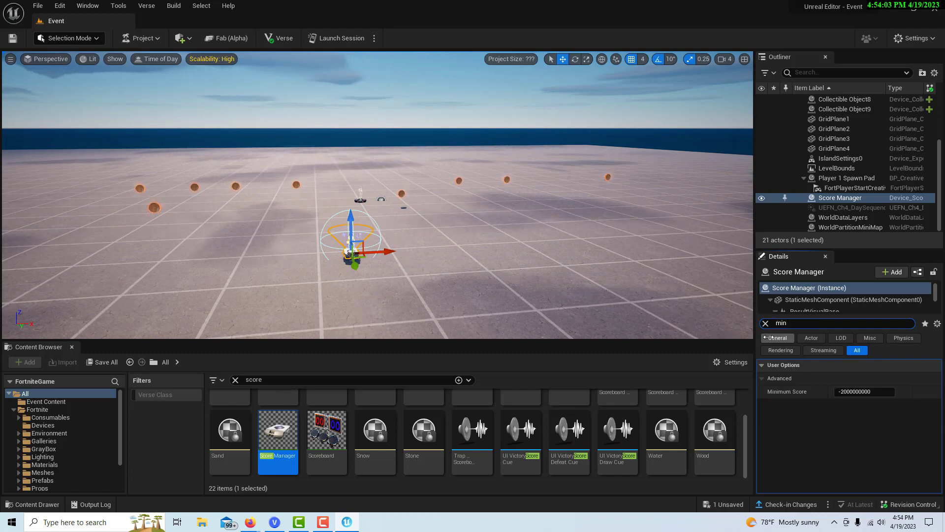
pyautogui.click(844, 391)
pyautogui.write('5')
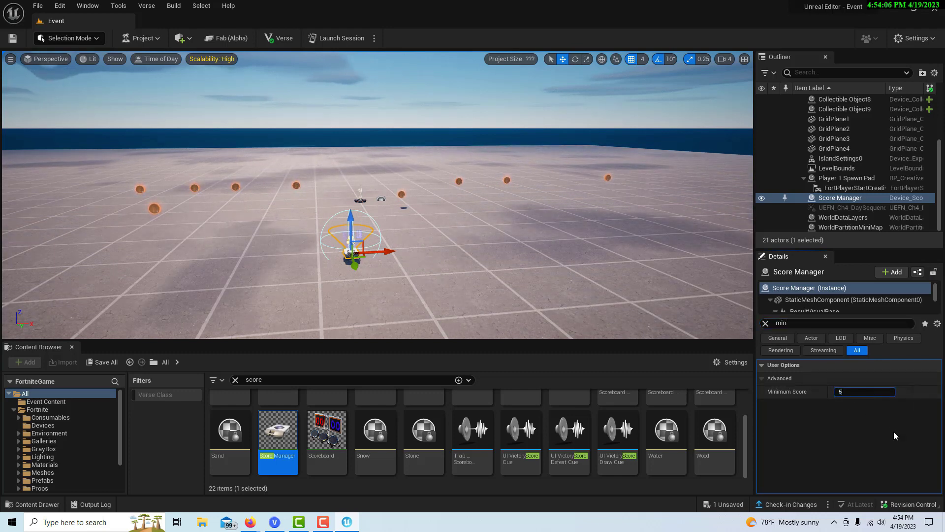
pyautogui.write('0')
pyautogui.press('Return')
pyautogui.click(872, 448)
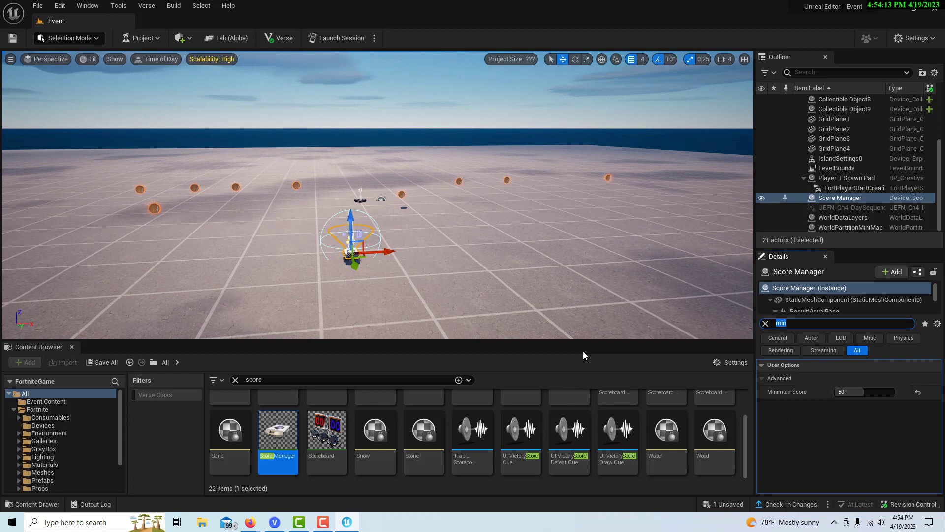
pyautogui.press('BackSpace')
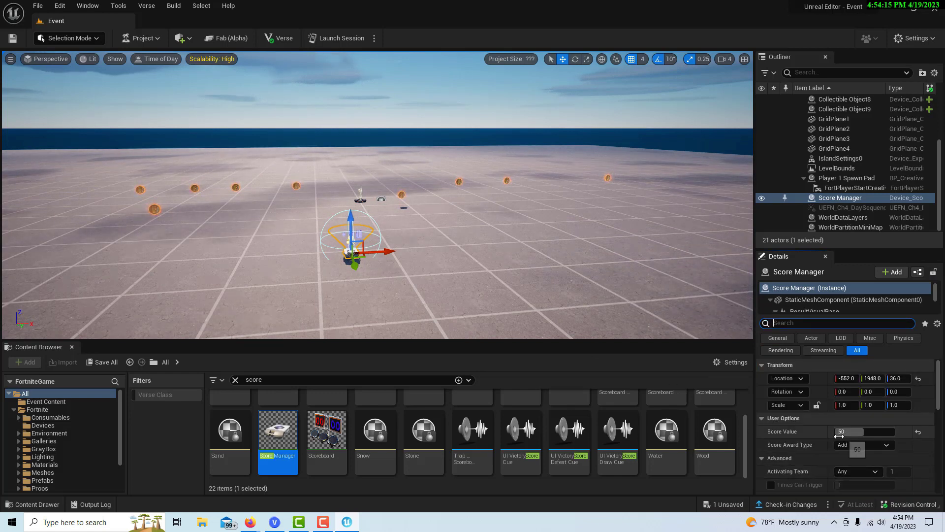
# Review the Score Manager's user options, advanced settings and available functions
pyautogui.scroll(-1, 846, 440)
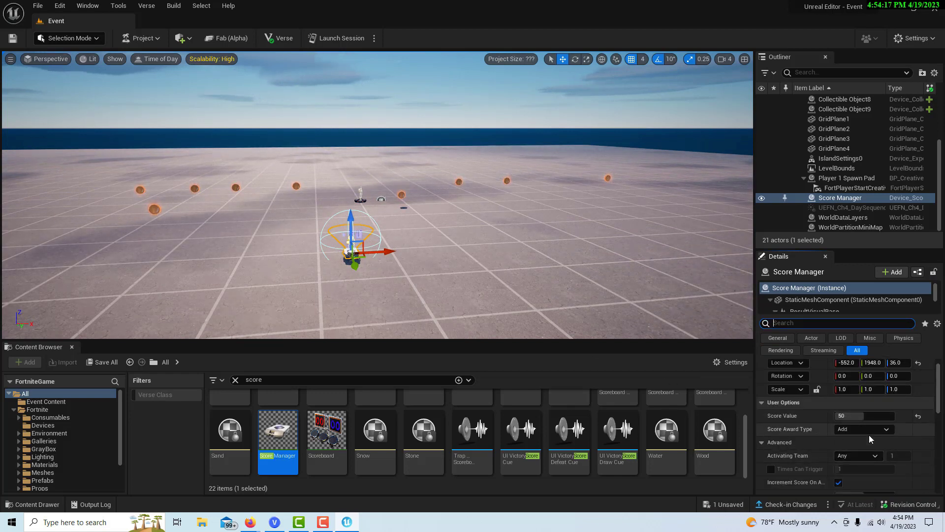
pyautogui.scroll(-5, 863, 436)
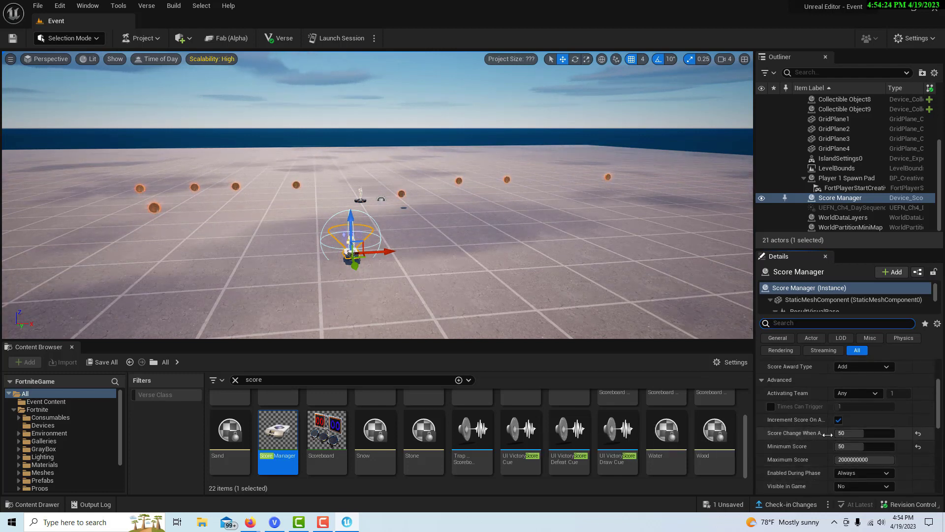
pyautogui.scroll(3, 891, 436)
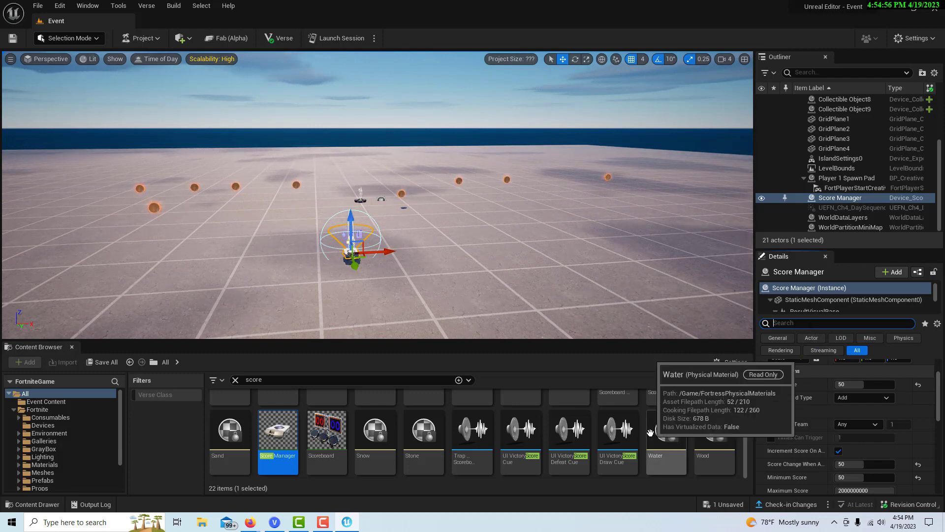
pyautogui.write('user')
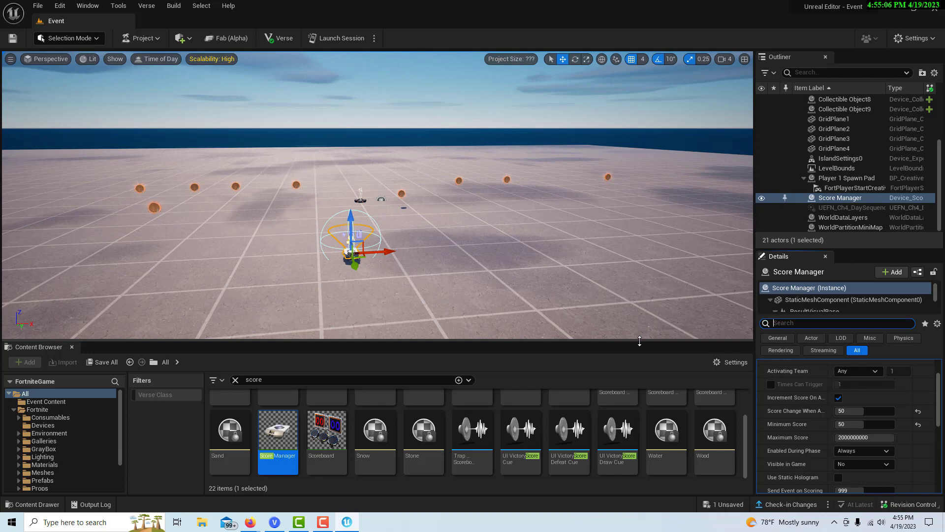
pyautogui.click(765, 323)
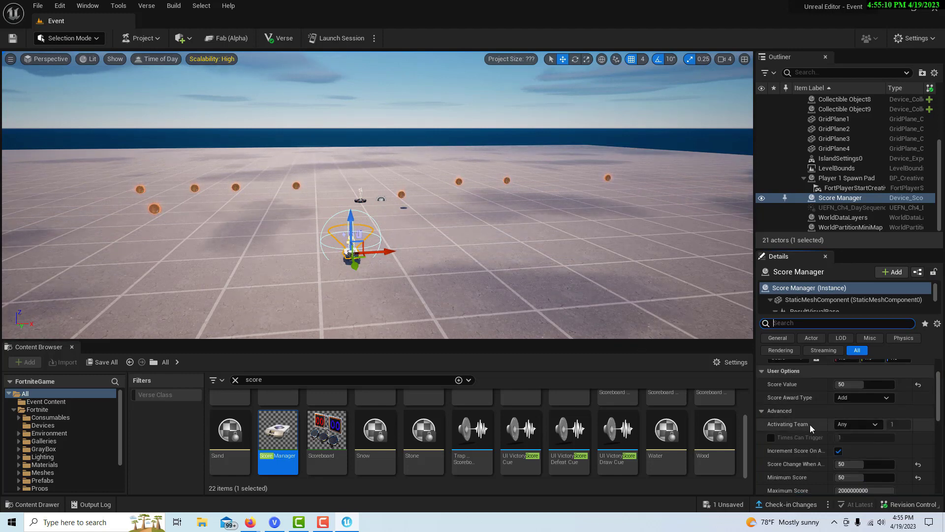
pyautogui.scroll(-3, 810, 424)
pyautogui.scroll(-3, 809, 425)
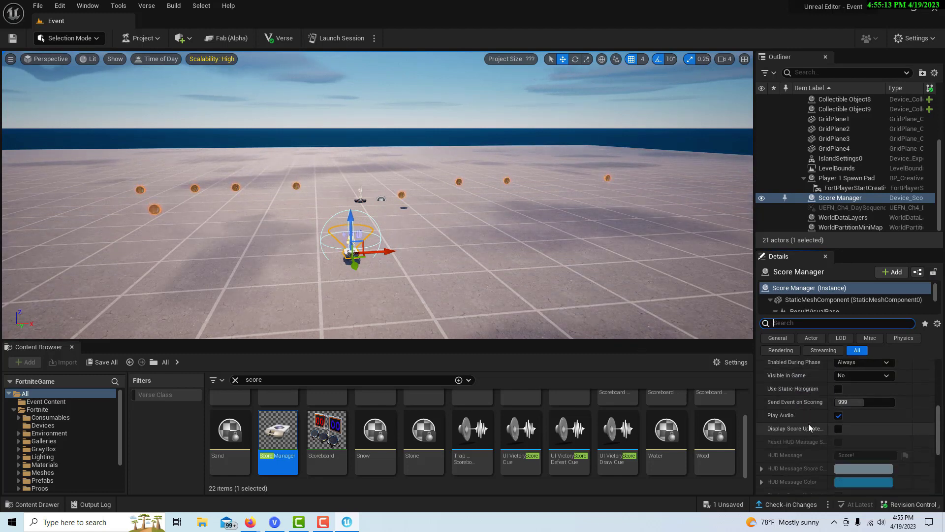
pyautogui.scroll(-1, 809, 433)
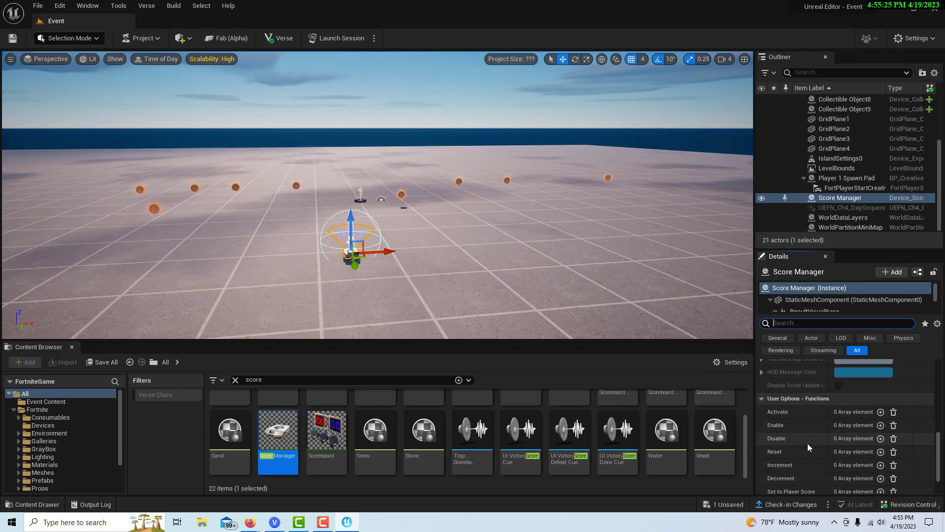
pyautogui.scroll(-1, 808, 442)
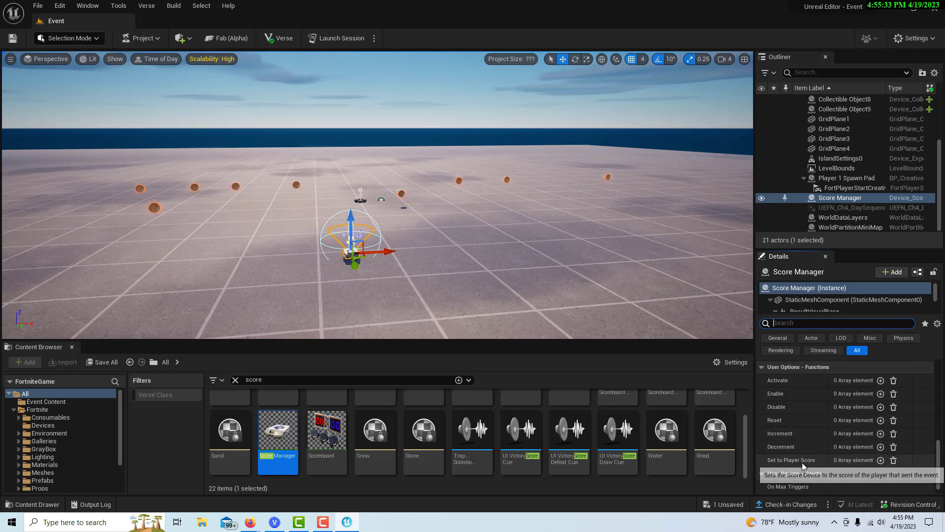
# Add an entry to the Score Manager's Set to Player Score function and assign the Player 1 Spawn Pad to it
pyautogui.click(881, 460)
pyautogui.scroll(-2, 895, 484)
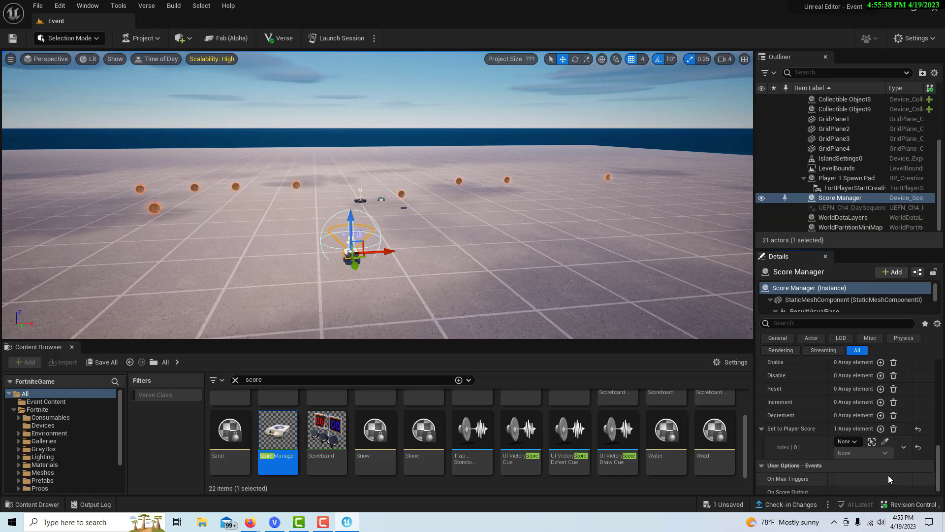
pyautogui.click(852, 441)
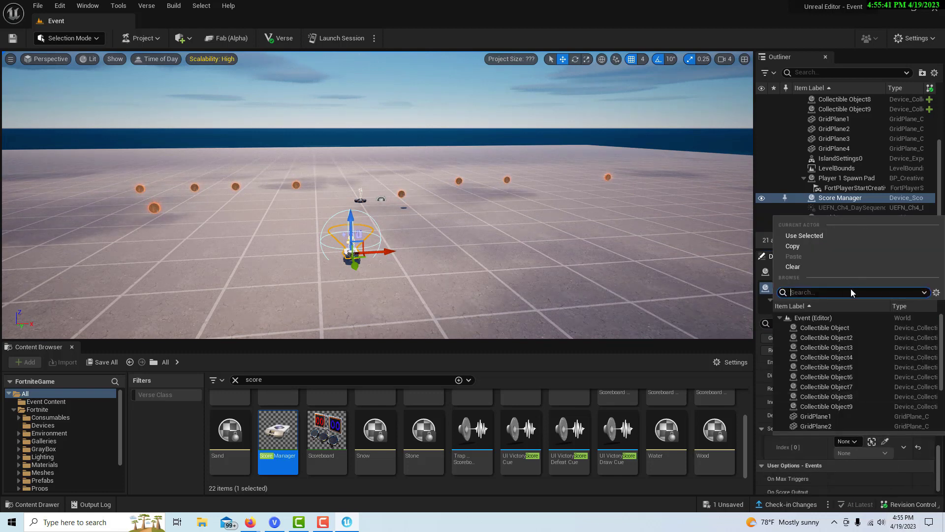
pyautogui.write('pal')
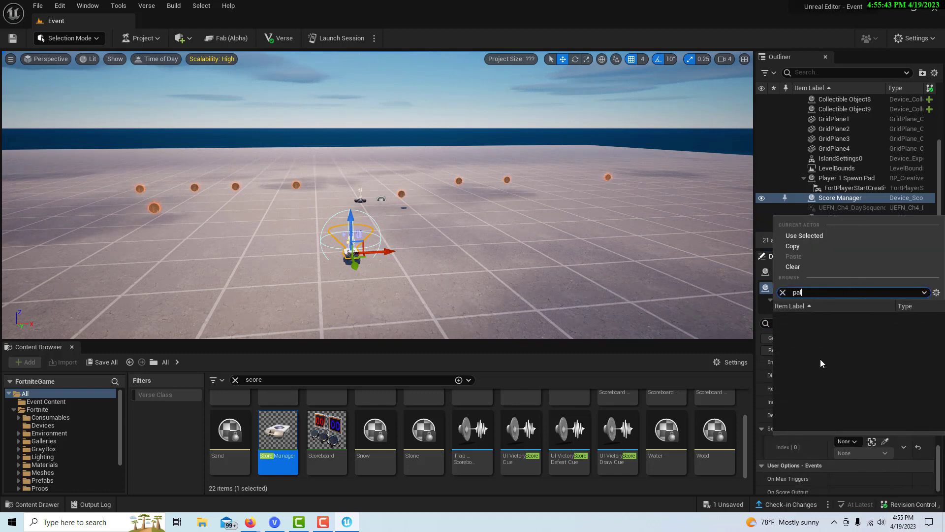
pyautogui.press('BackSpace')
pyautogui.press('BackSpace')
pyautogui.write('layer')
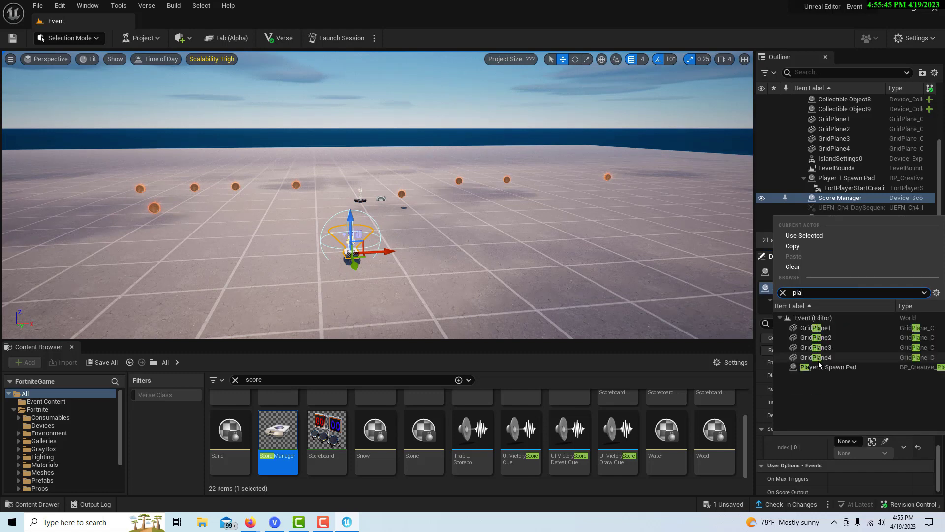
pyautogui.click(832, 328)
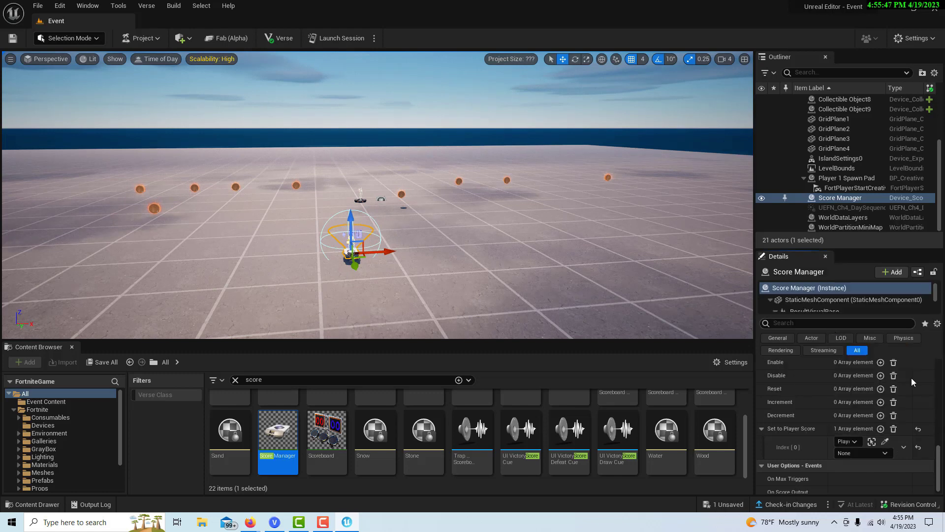
# Set the Set to Player Score binding's event to On Player Spawned and save the level
pyautogui.click(887, 452)
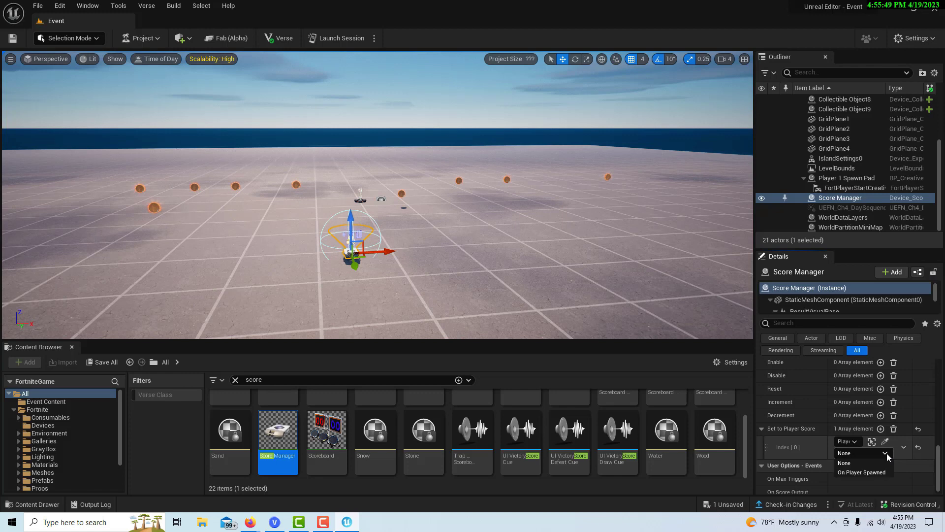
pyautogui.click(873, 472)
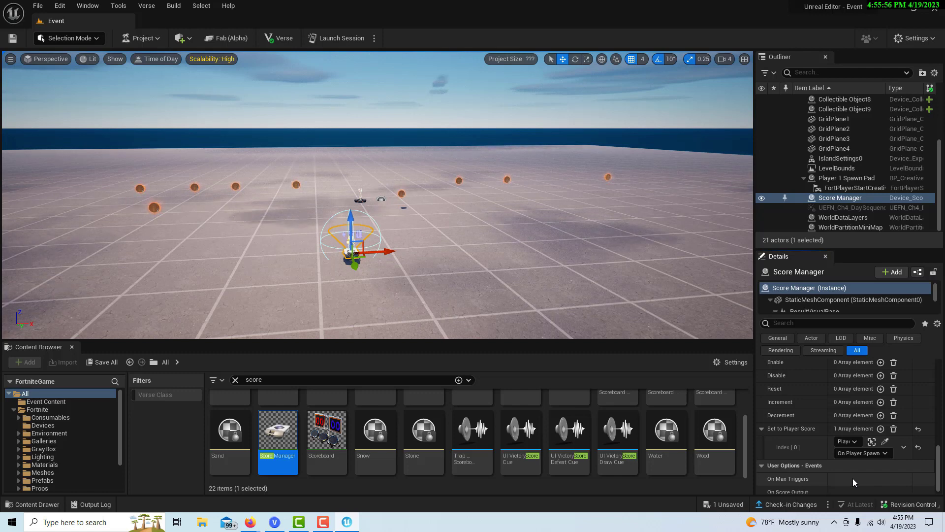
pyautogui.click(12, 39)
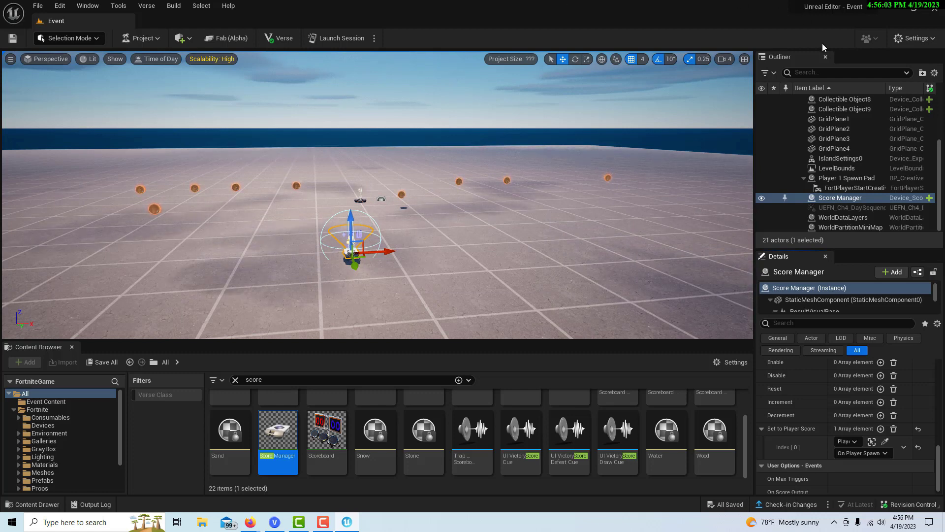
# Find IslandSettings0 among the level's actors with the search "is", select it and look over its game rules
pyautogui.click(831, 72)
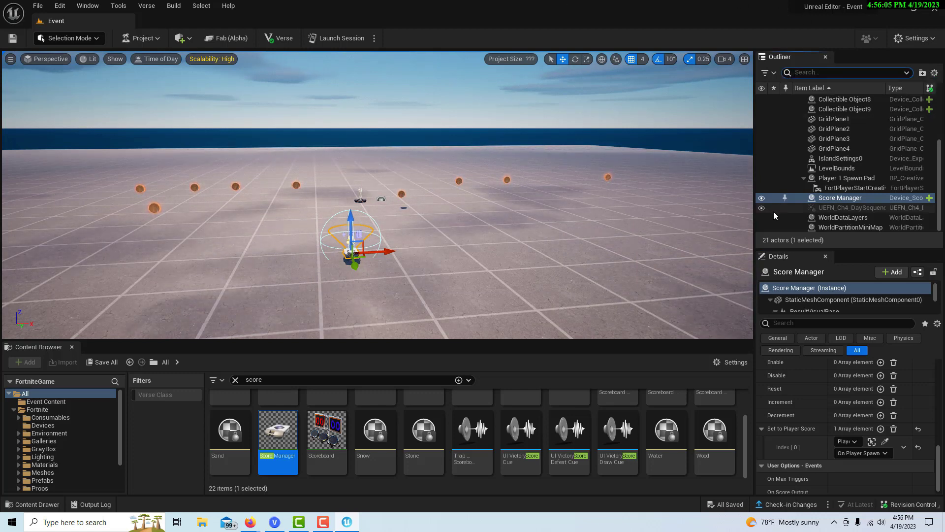
pyautogui.write('is')
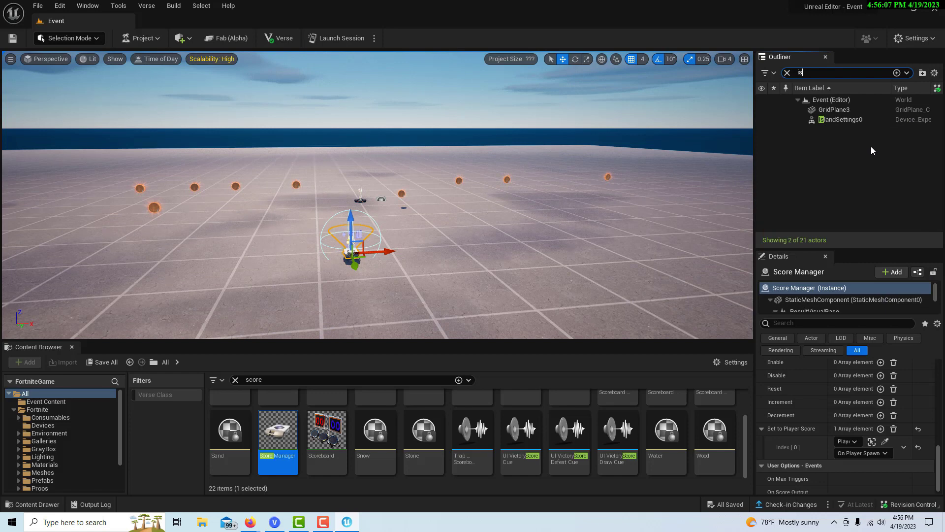
pyautogui.click(855, 120)
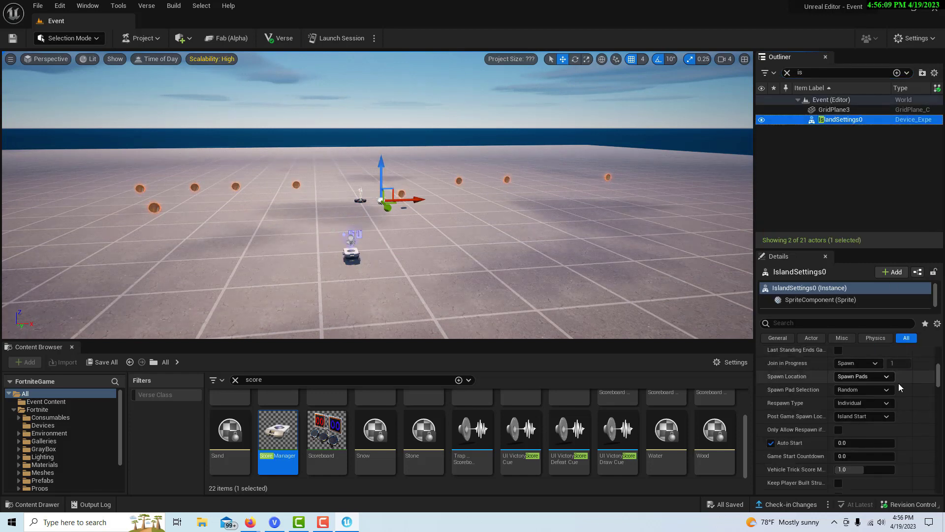
pyautogui.scroll(8, 891, 437)
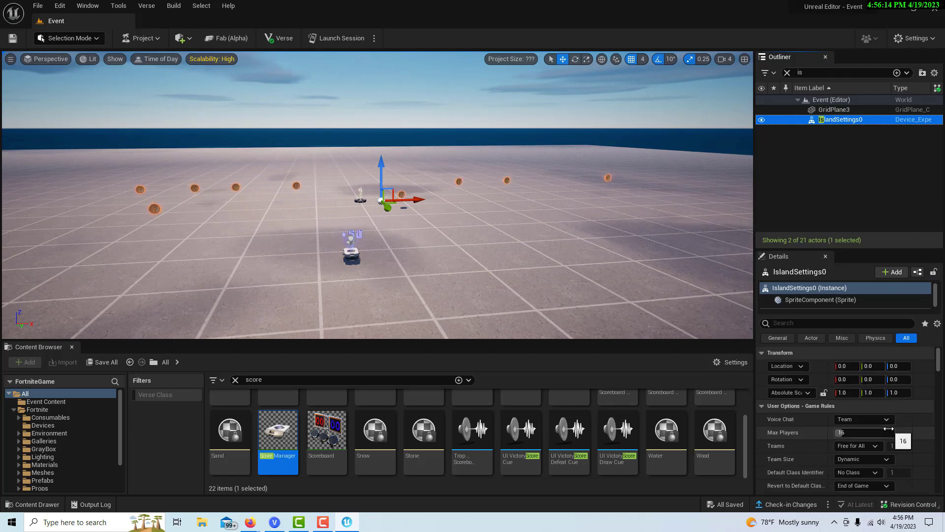
pyautogui.scroll(-2, 889, 428)
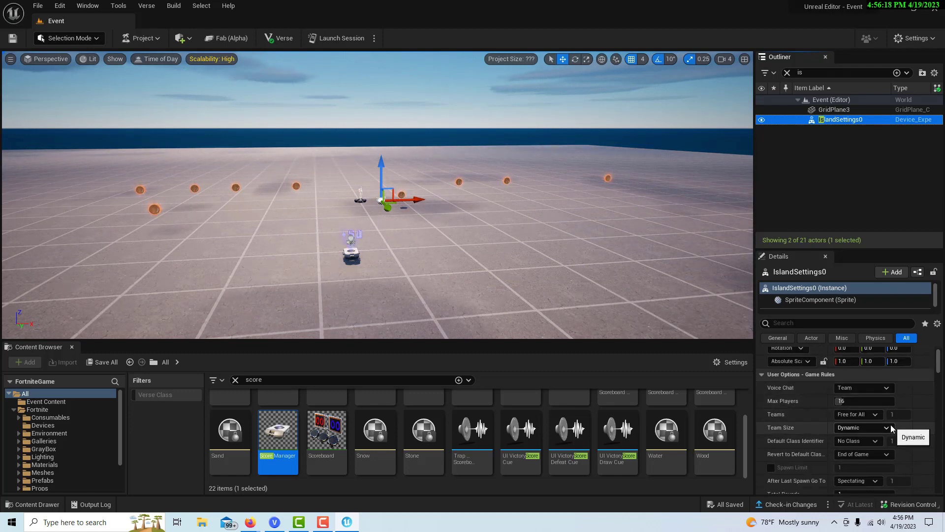
pyautogui.scroll(2, 891, 423)
# Filter the island settings by "scor" and enable the Score to End game rule
pyautogui.click(831, 323)
pyautogui.write('sc')
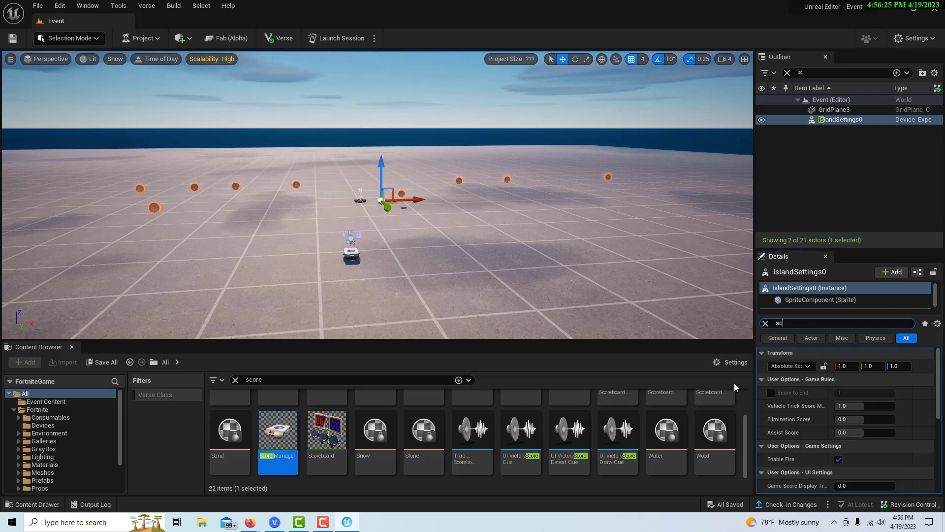
pyautogui.write('or')
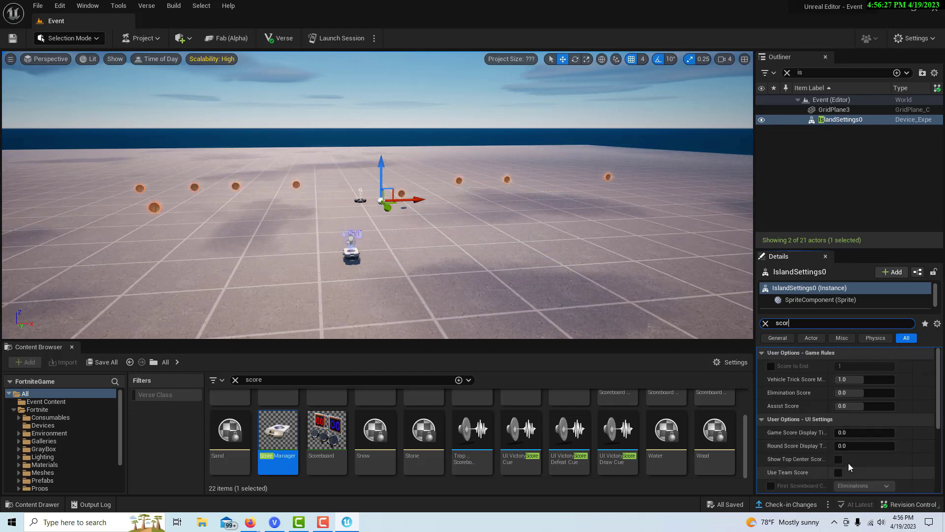
pyautogui.scroll(-4, 855, 456)
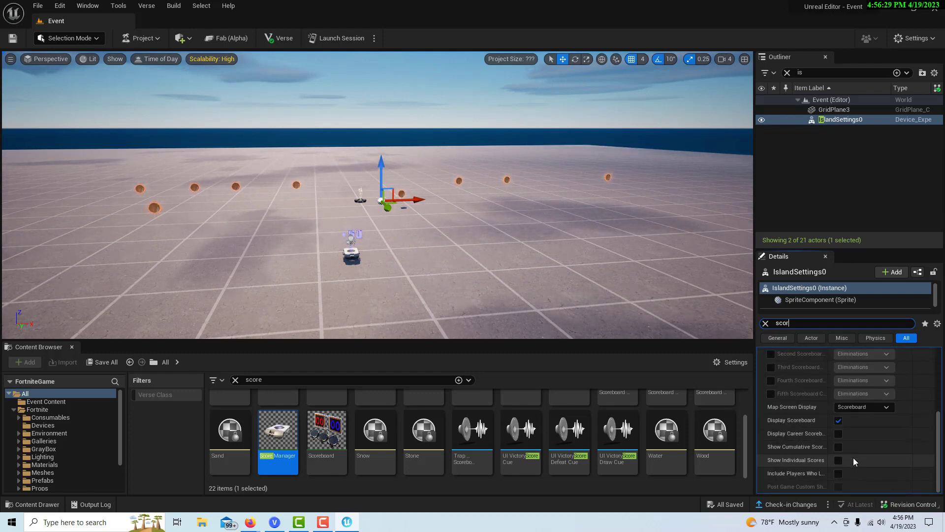
pyautogui.scroll(3, 852, 459)
pyautogui.scroll(3, 851, 459)
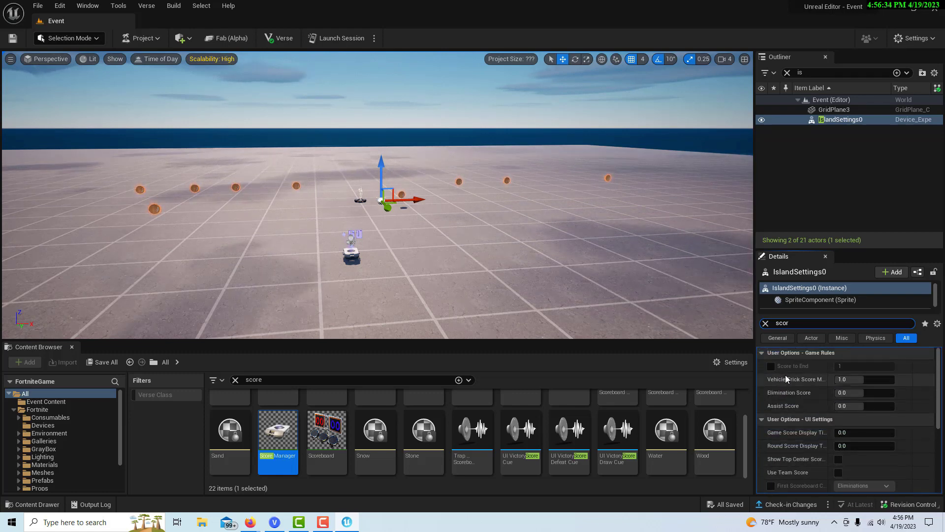
pyautogui.click(771, 366)
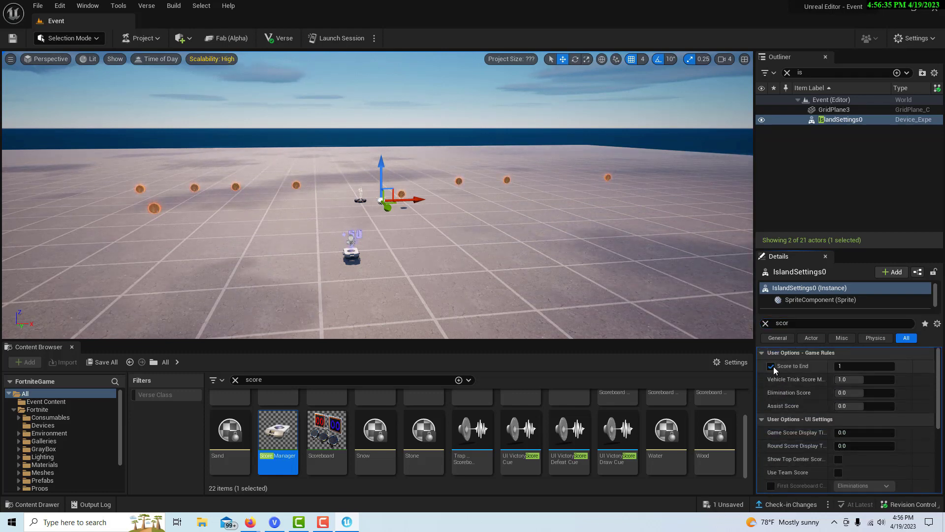
# Set the island's Score to End rule to 400 and clear the "scor" filter from the details
pyautogui.click(859, 368)
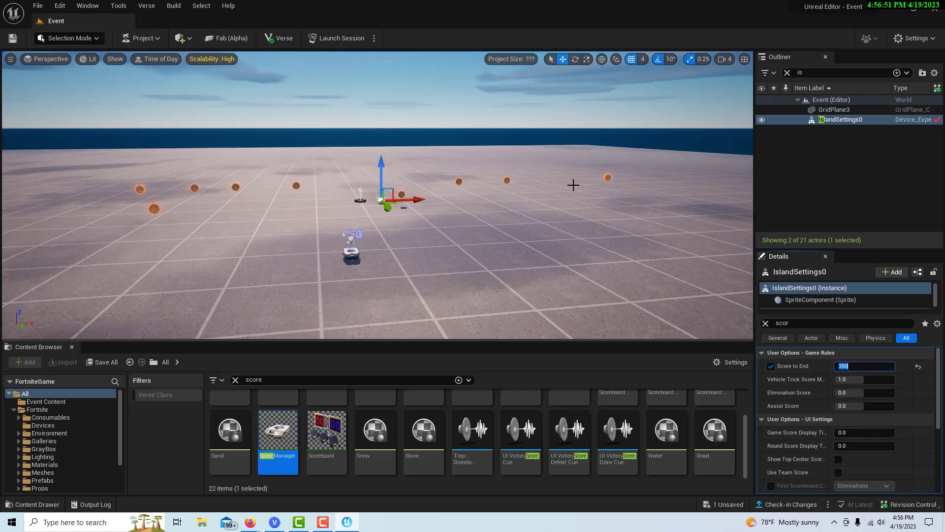
pyautogui.write('400')
pyautogui.press('Return')
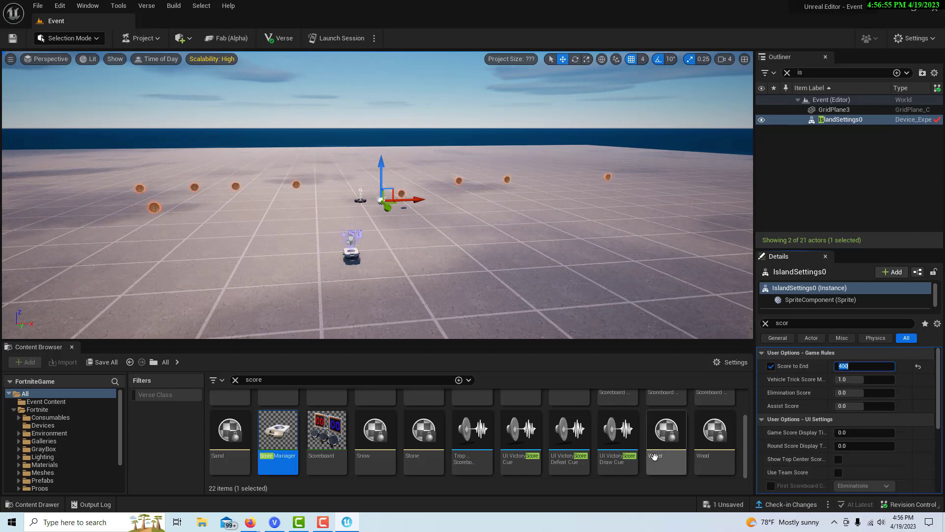
pyautogui.click(684, 304)
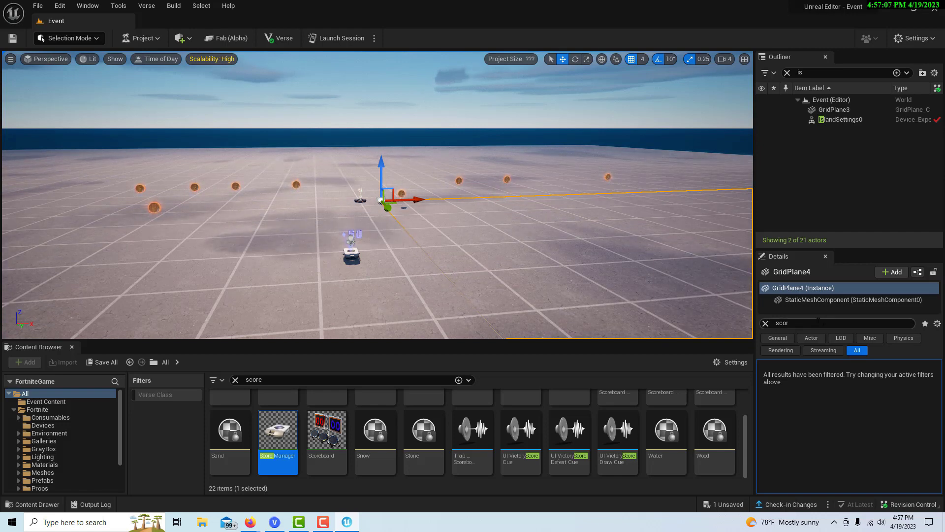
pyautogui.press('BackSpace')
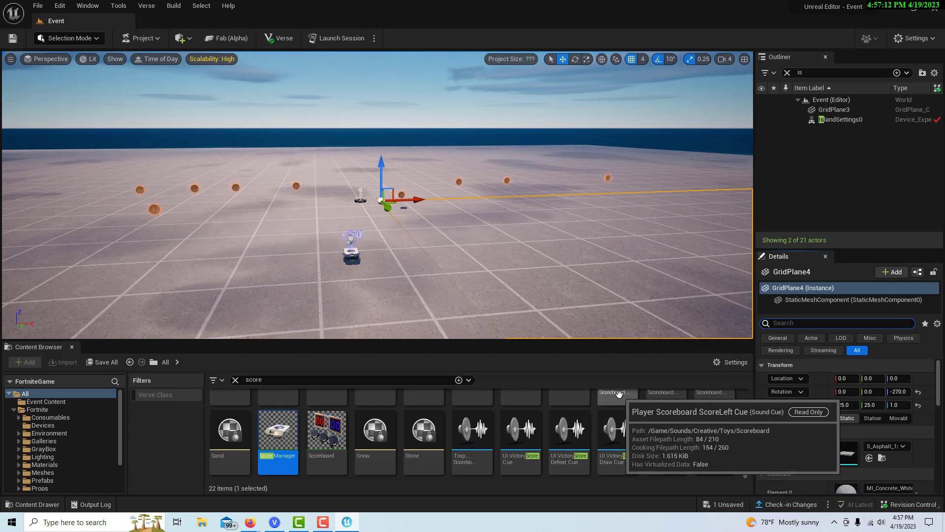
# Save the level and launch a session to playtest collecting the coins with the character
pyautogui.click(13, 39)
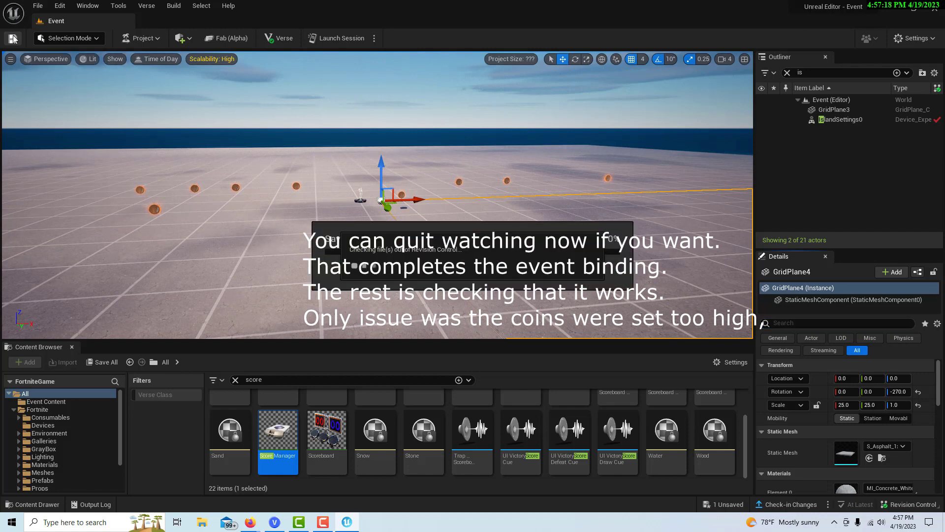
pyautogui.click(352, 38)
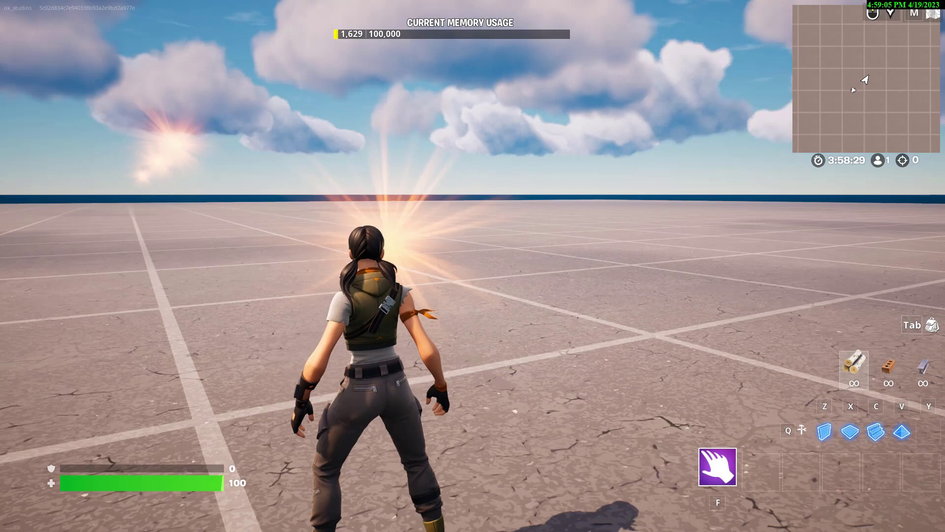
pyautogui.press('w')
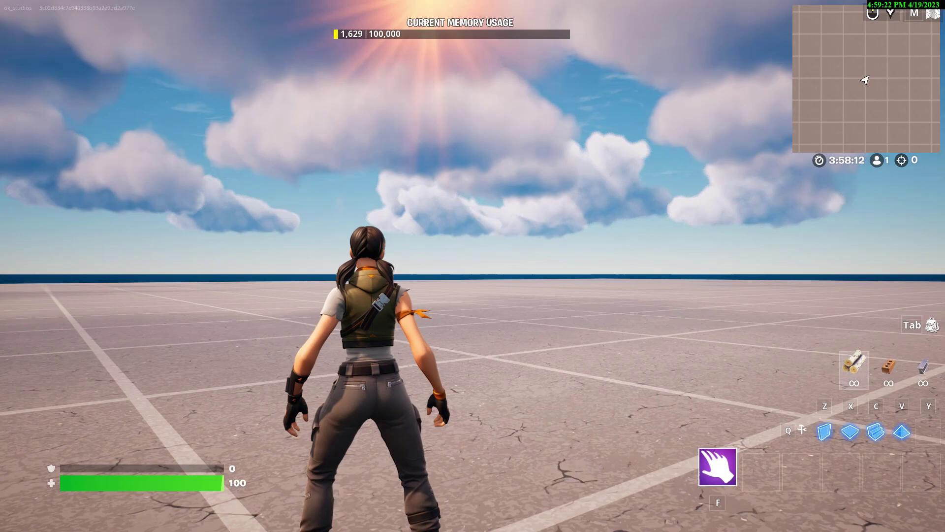
# End the running playtest and leave the edit session for the lobby
pyautogui.press('Escape')
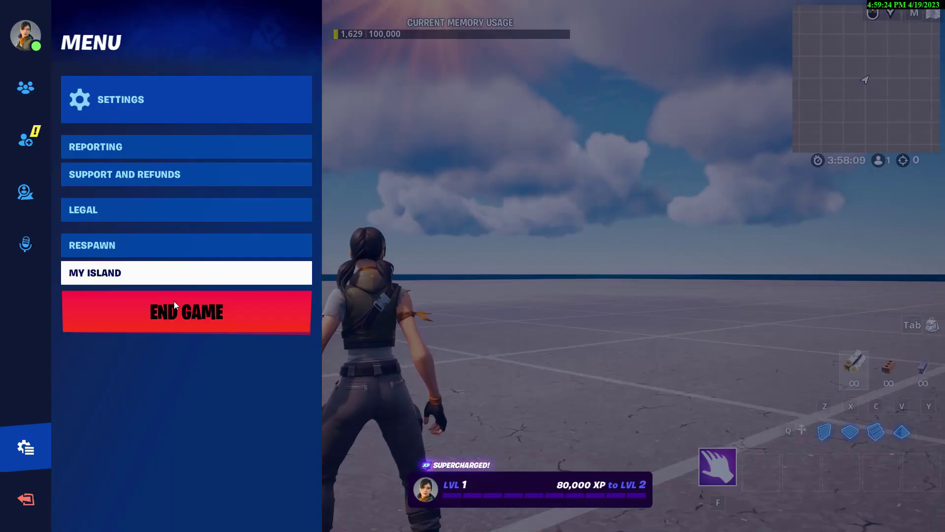
pyautogui.click(198, 312)
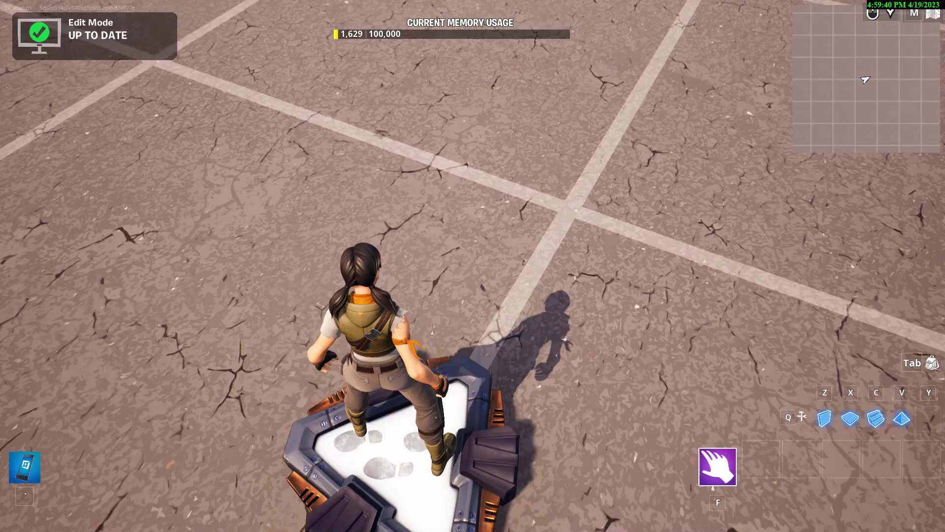
pyautogui.press('Escape')
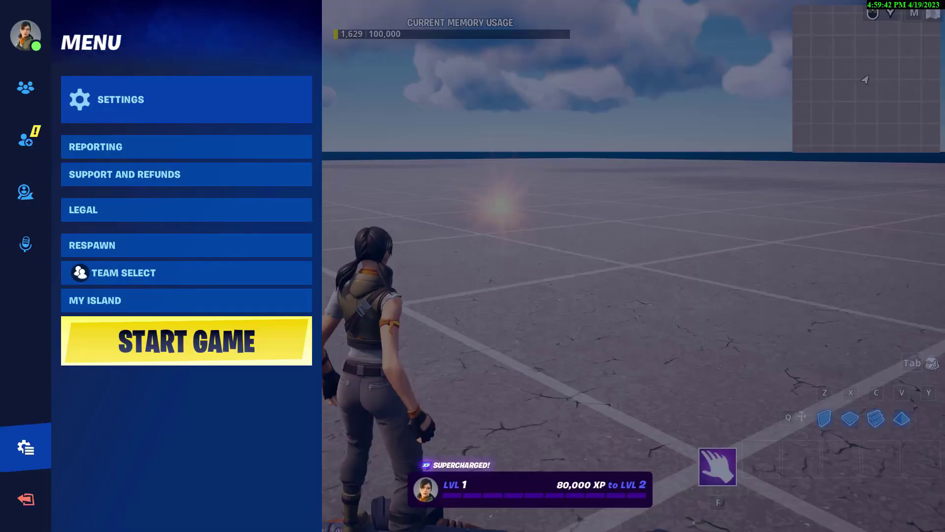
pyautogui.click(25, 498)
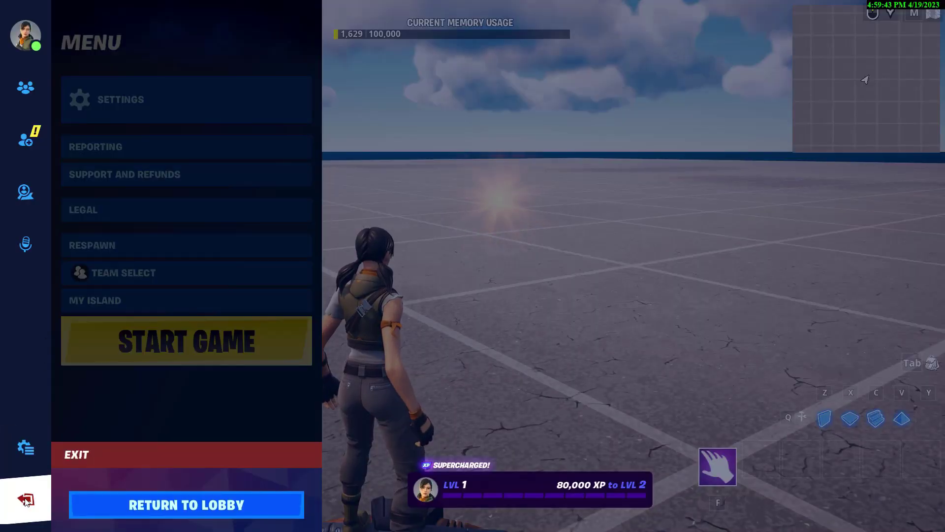
pyautogui.click(154, 498)
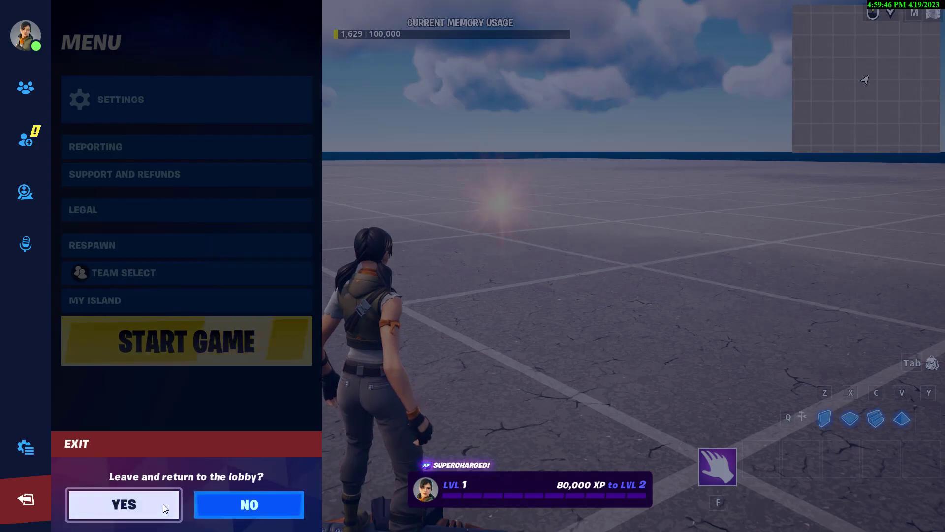
pyautogui.click(164, 504)
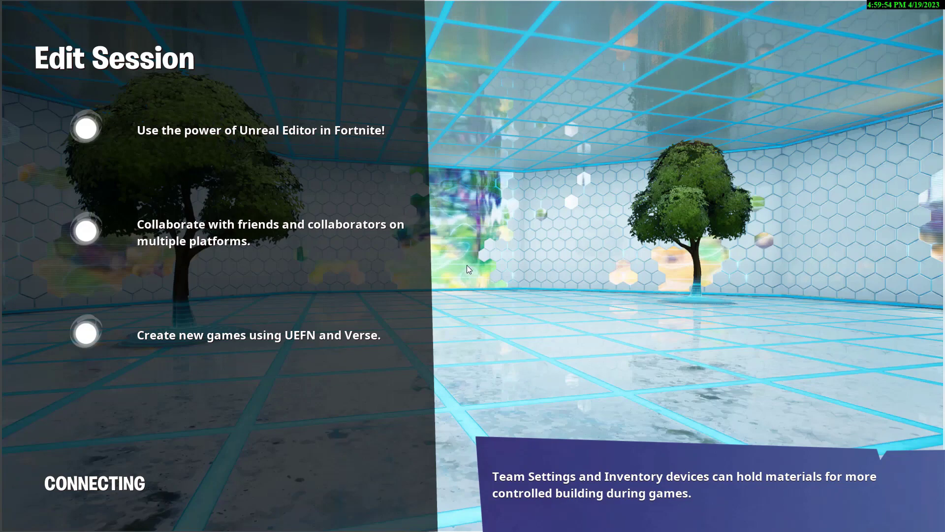
# Exit Fortnite from the lobby and return to the Event level in Unreal Editor
pyautogui.press('Escape')
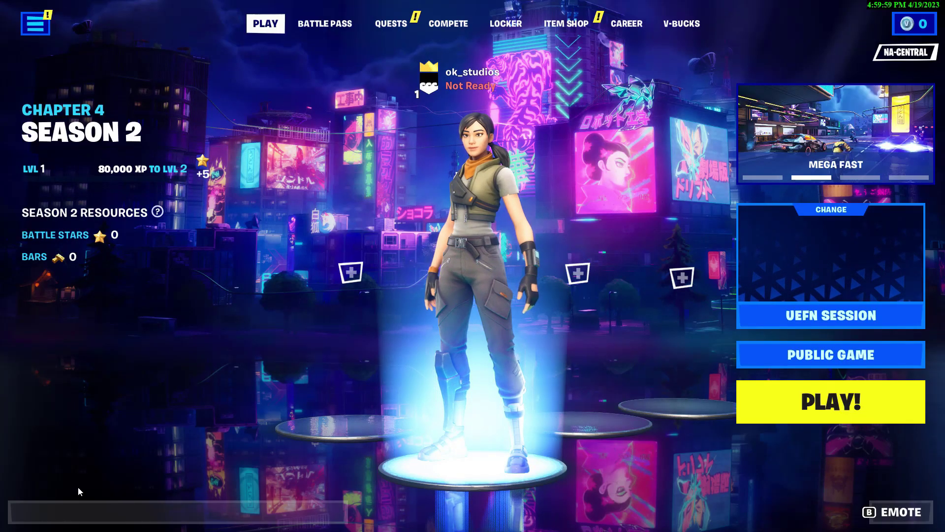
pyautogui.press('Escape')
pyautogui.click(26, 499)
pyautogui.click(120, 504)
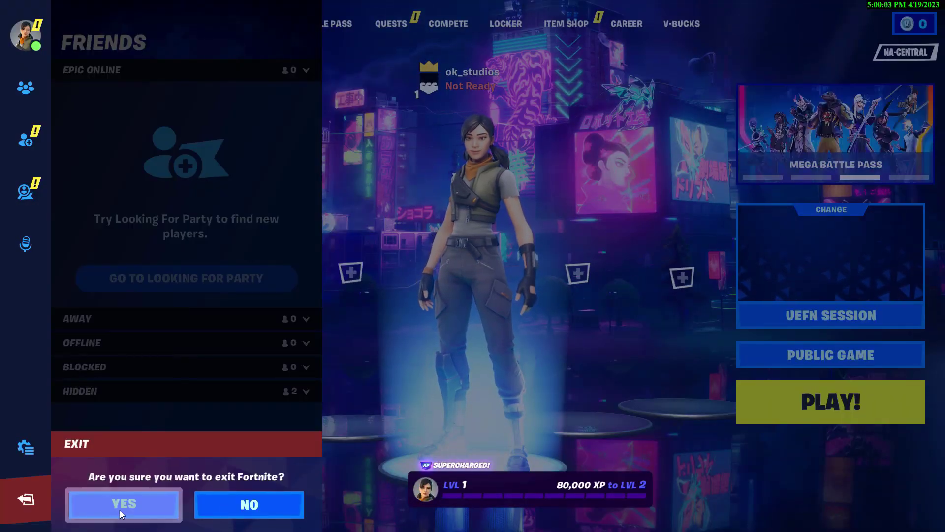
pyautogui.click(120, 507)
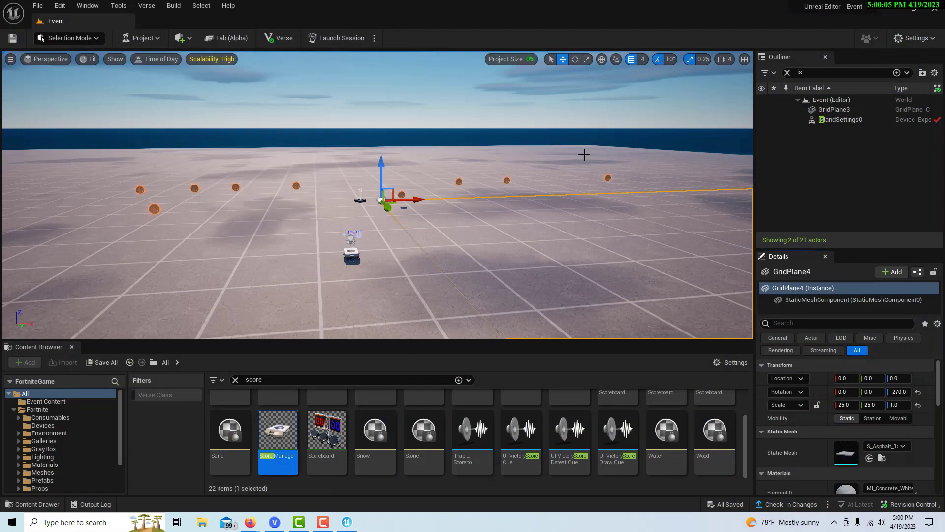
# Lower the outermost coin, Collectible Object5, closer to the floor
pyautogui.click(608, 177)
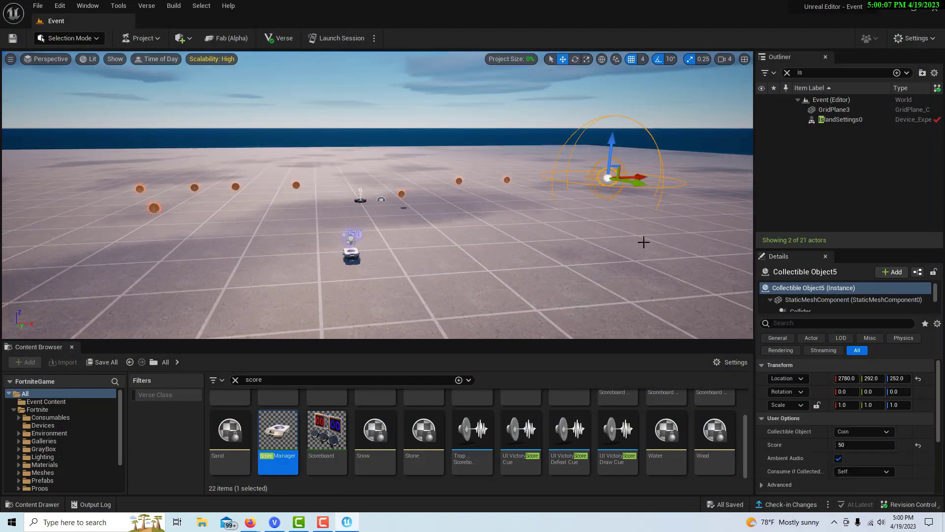
pyautogui.moveTo(640, 268); pyautogui.dragTo(679, 266, button='right')
pyautogui.press('w')
pyautogui.moveTo(376, 92)
pyautogui.mouseDown(button='right')
pyautogui.moveTo(339, 92)
pyautogui.moveTo(376, 92)
pyautogui.mouseUp(button='right')
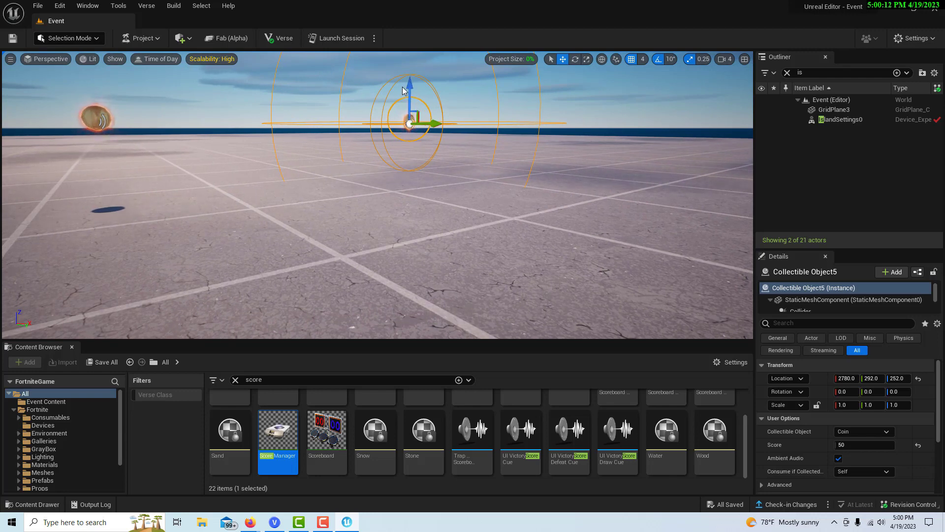
pyautogui.moveTo(403, 94); pyautogui.dragTo(402, 127)
pyautogui.click(394, 221)
# Lower Collectible Object4 to a Z location of 68 and Collectible Object6 to 64
pyautogui.moveTo(294, 116); pyautogui.dragTo(127, 116, button='right')
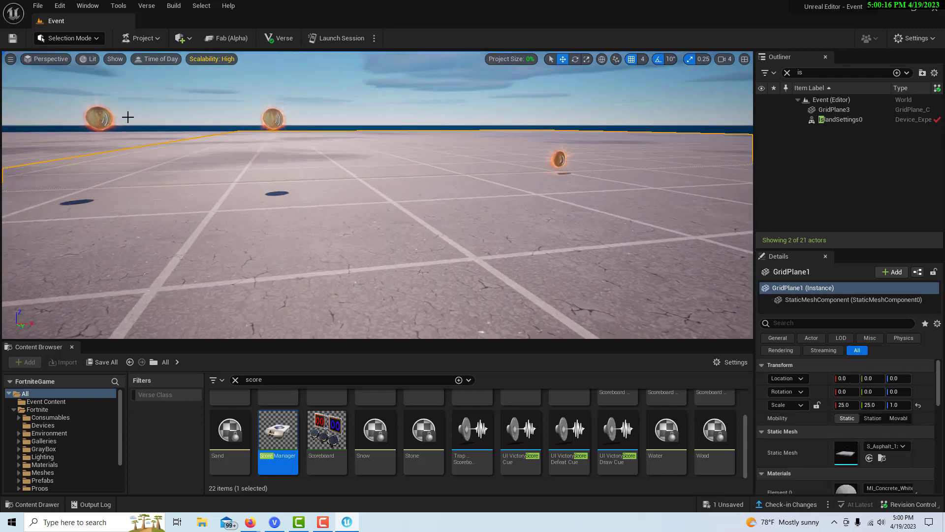
pyautogui.moveTo(275, 121); pyautogui.dragTo(264, 111, button='right')
pyautogui.click(264, 117)
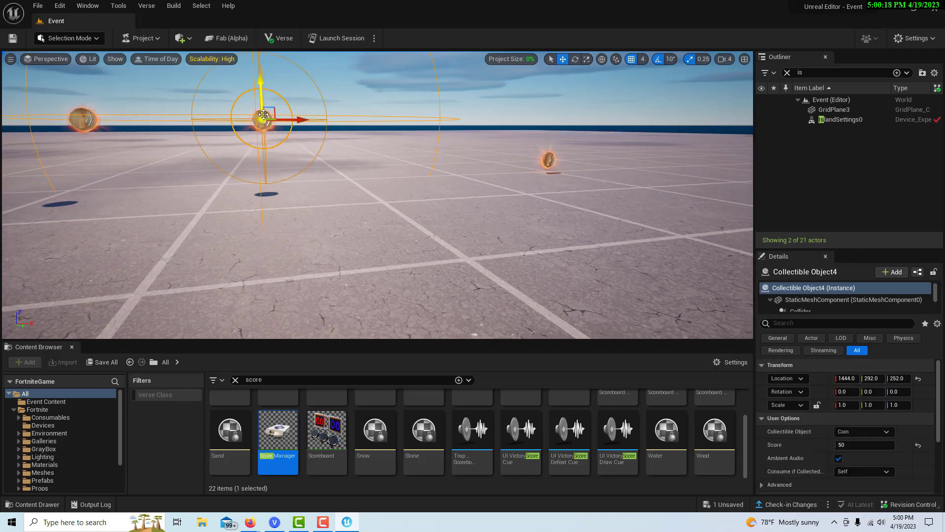
pyautogui.moveTo(257, 98); pyautogui.dragTo(257, 140)
pyautogui.moveTo(327, 190); pyautogui.dragTo(207, 192, button='right')
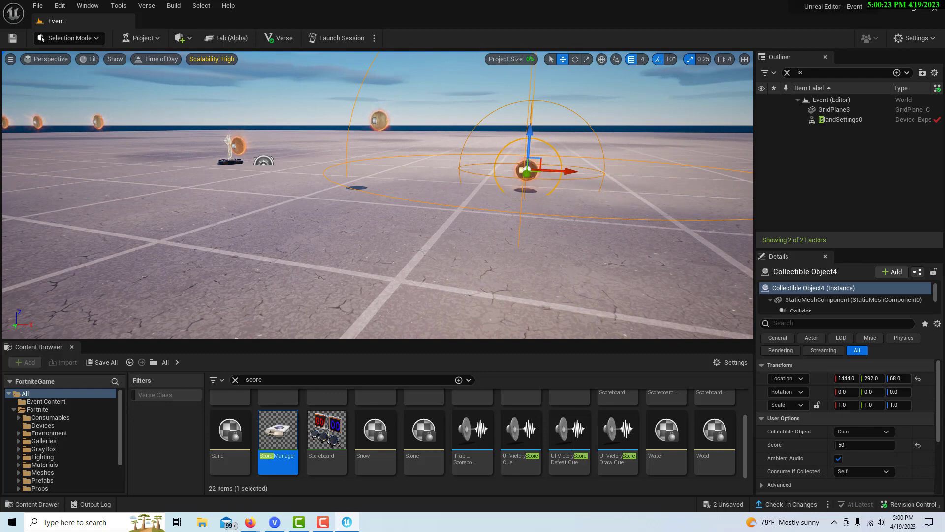
pyautogui.click(379, 122)
pyautogui.moveTo(376, 103); pyautogui.dragTo(375, 143)
# Lower Collectible Object2 to a Z location of 68 and Collectible Object7 to 64
pyautogui.moveTo(253, 196); pyautogui.dragTo(197, 196, button='right')
pyautogui.moveTo(422, 156); pyautogui.dragTo(318, 189, button='right')
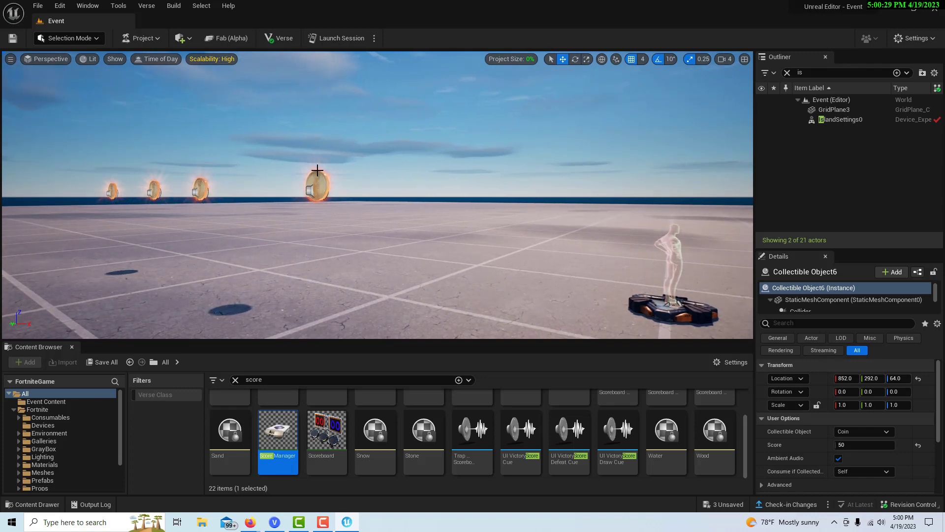
pyautogui.click(318, 190)
pyautogui.moveTo(315, 158); pyautogui.dragTo(316, 229)
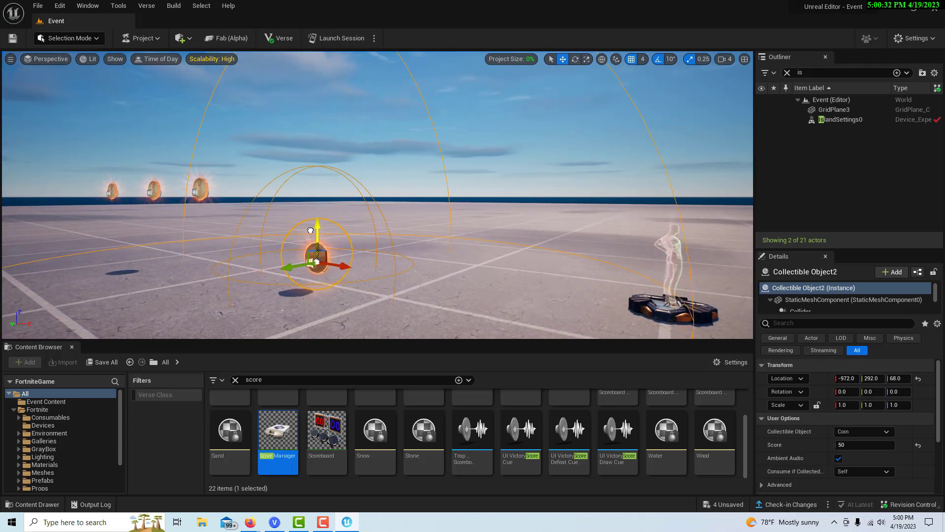
pyautogui.click(206, 197)
pyautogui.moveTo(200, 172); pyautogui.dragTo(199, 216)
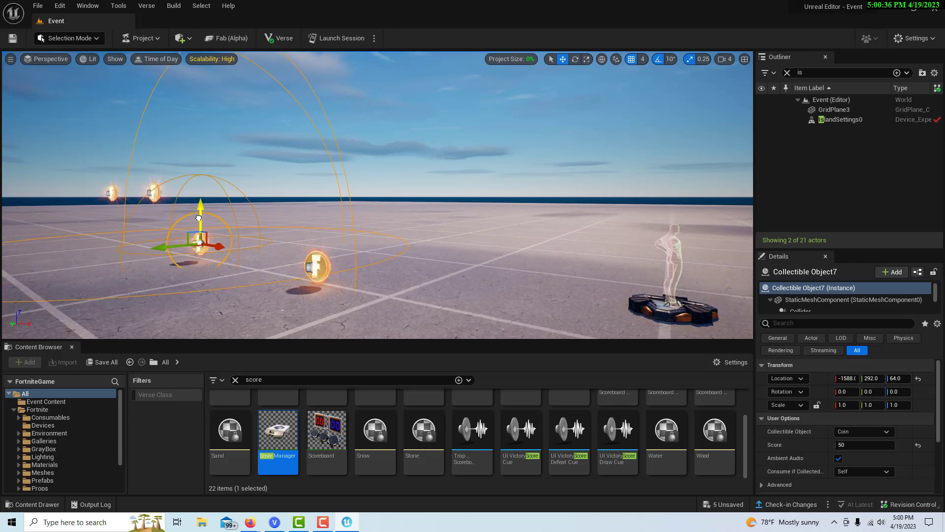
# Lower the two remaining high coins of that row, bringing Collectible Object3 to a Z location of 56
pyautogui.click(154, 192)
pyautogui.moveTo(151, 168); pyautogui.dragTo(149, 281)
pyautogui.click(115, 193)
pyautogui.press('f')
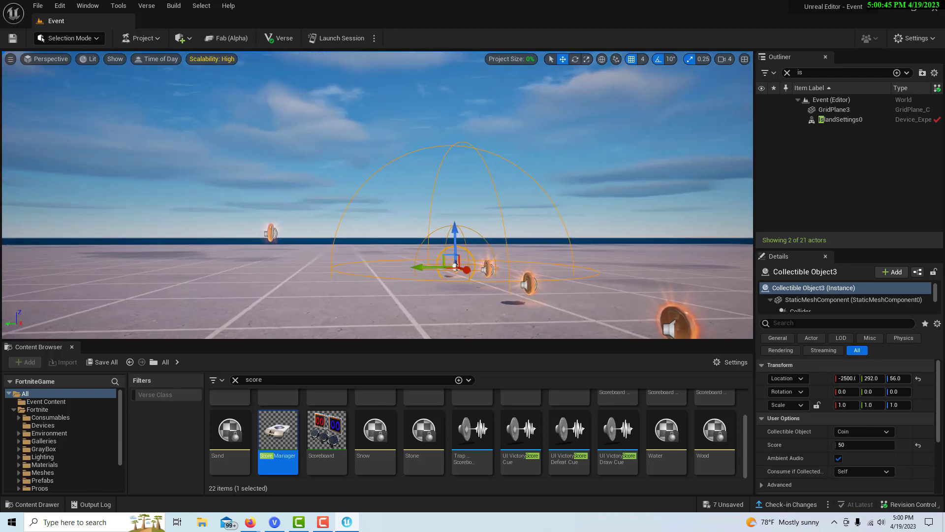
# Lower the separate coin Collectible Object9 to a Z location of 76
pyautogui.keyDown('alt'); pyautogui.moveTo(375, 265); pyautogui.dragTo(154, 303); pyautogui.keyUp('alt')
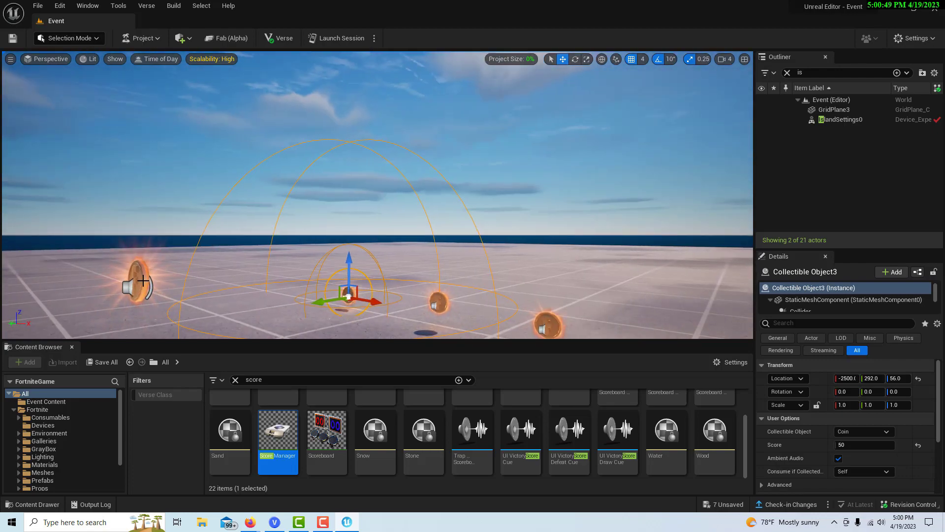
pyautogui.click(140, 268)
pyautogui.moveTo(140, 267); pyautogui.dragTo(232, 233)
# Adjust the height of the Collectible Object coin near the spawn pad to a Z location of 56
pyautogui.moveTo(428, 236)
pyautogui.mouseDown(button='right')
pyautogui.moveTo(394, 229)
pyautogui.moveTo(423, 229)
pyautogui.mouseUp(button='right')
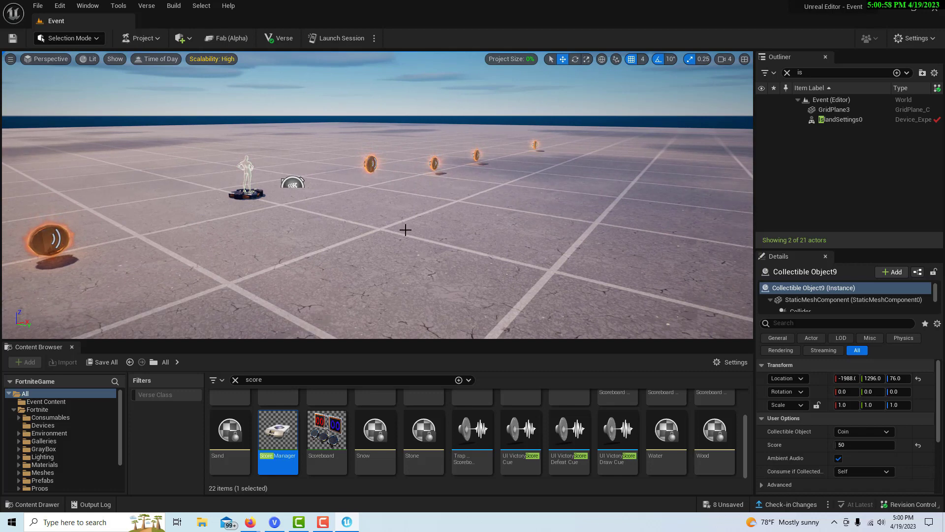
pyautogui.click(370, 164)
pyautogui.moveTo(370, 155); pyautogui.dragTo(371, 150)
# Save the level with the lowered coins and launch a new session
pyautogui.click(14, 40)
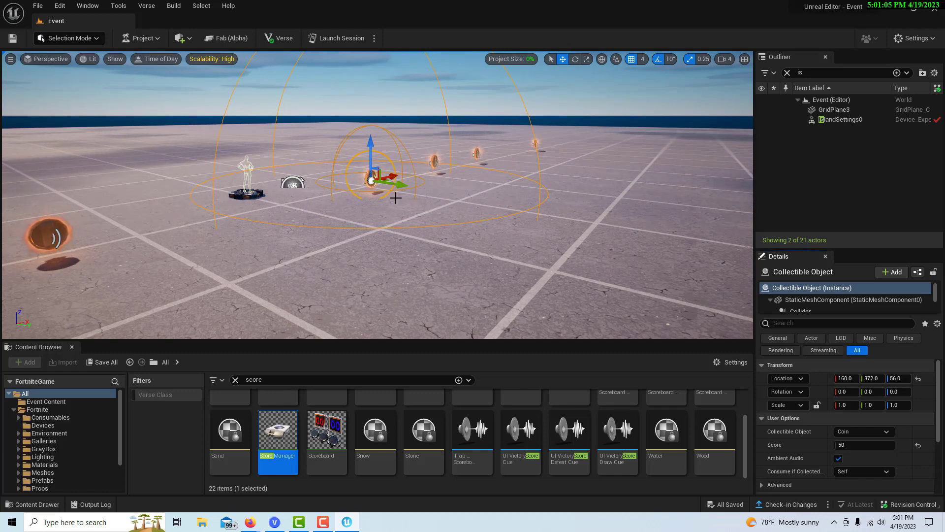
pyautogui.click(337, 39)
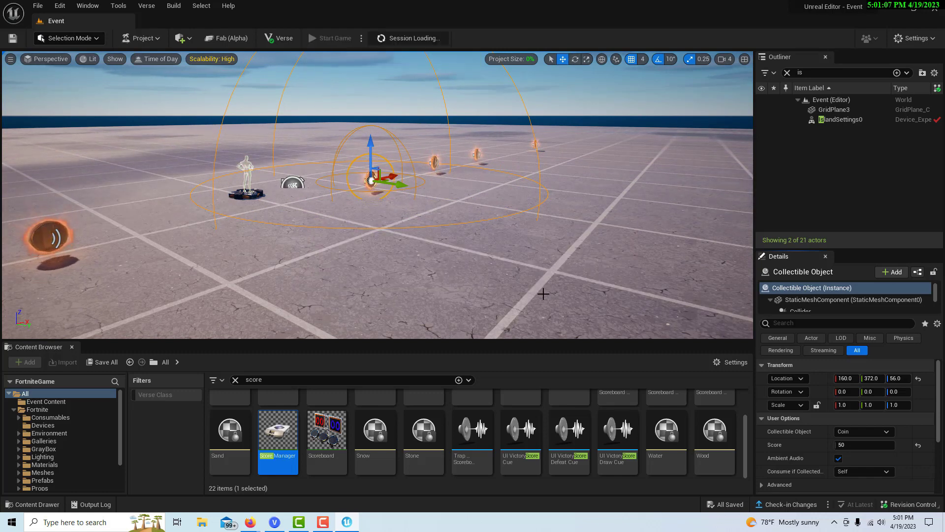